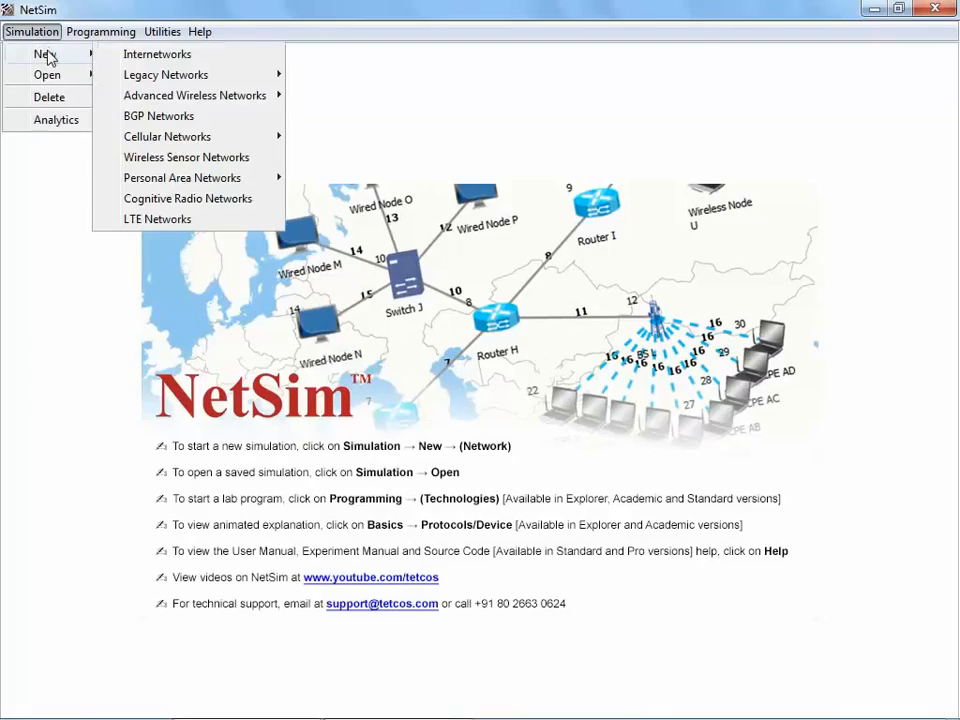
# Step: Place three routers in the environment at about (200, 100), (250, 50) and (300, 100) metres
pyautogui.click(197, 49)
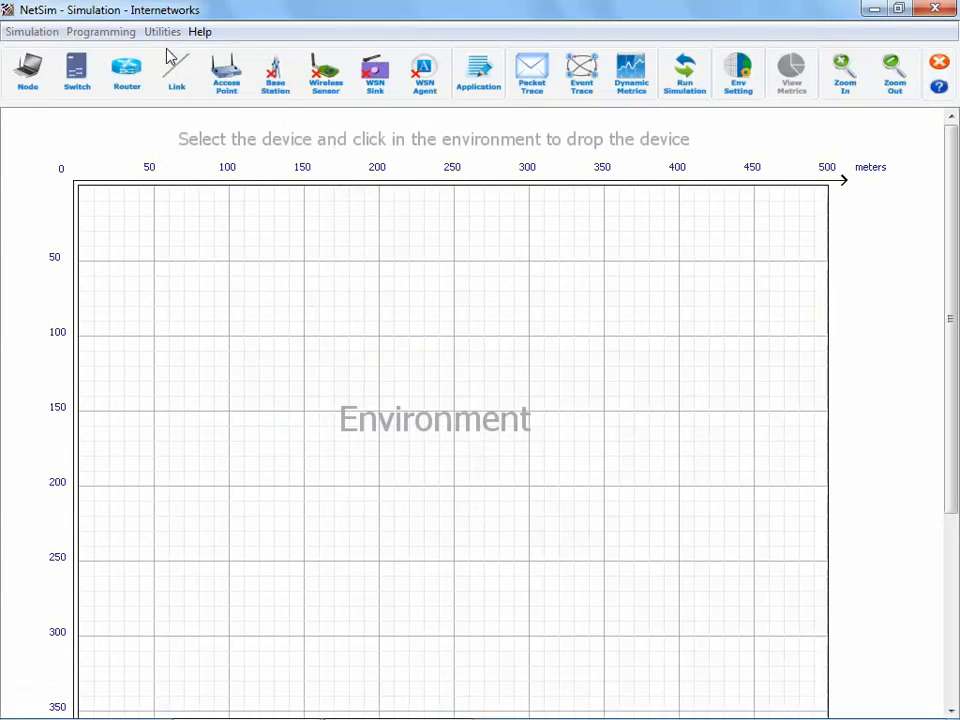
pyautogui.click(127, 75)
pyautogui.click(128, 133)
pyautogui.click(378, 336)
pyautogui.click(455, 265)
pyautogui.click(528, 336)
# Step: Place two switches below the routers at about (150, 200) and (350, 200) metres
pyautogui.click(77, 72)
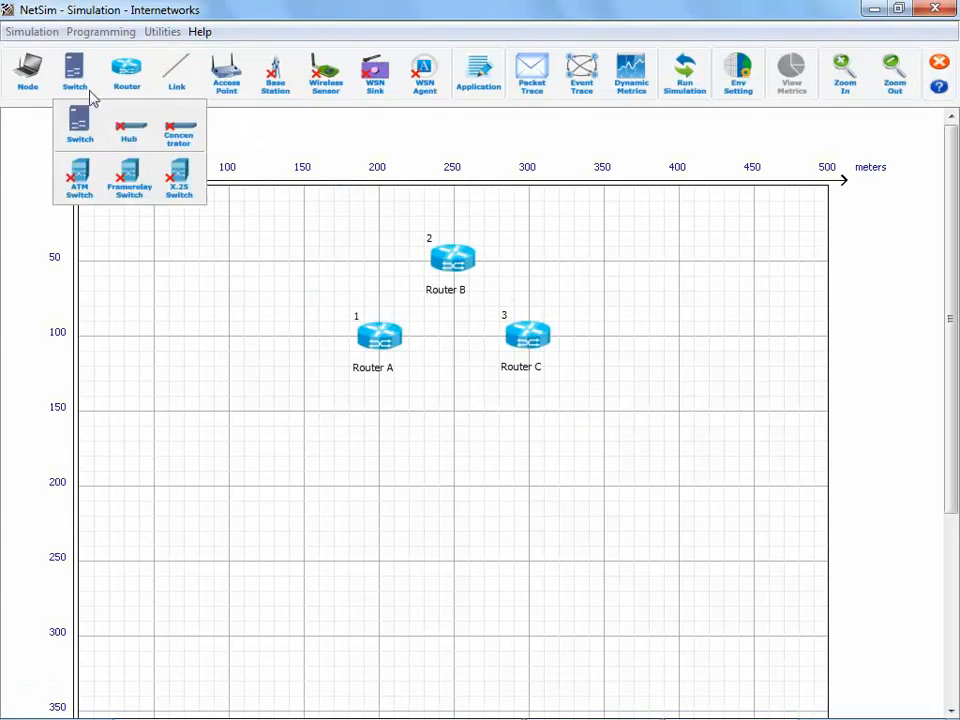
pyautogui.click(77, 140)
pyautogui.click(304, 487)
pyautogui.click(605, 493)
# Step: Place six wired nodes in a row at about 300 m depth, at about 100, 150, 200, 300, 350 and 400 m across
pyautogui.click(27, 72)
pyautogui.click(27, 97)
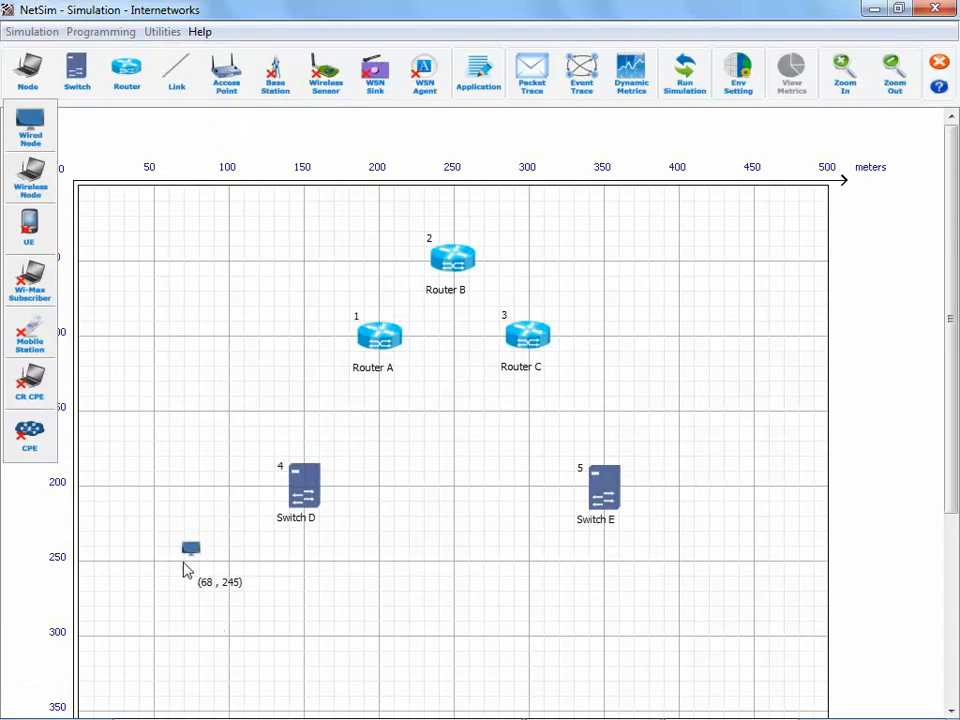
pyautogui.click(228, 637)
pyautogui.click(303, 640)
pyautogui.click(378, 640)
pyautogui.click(528, 640)
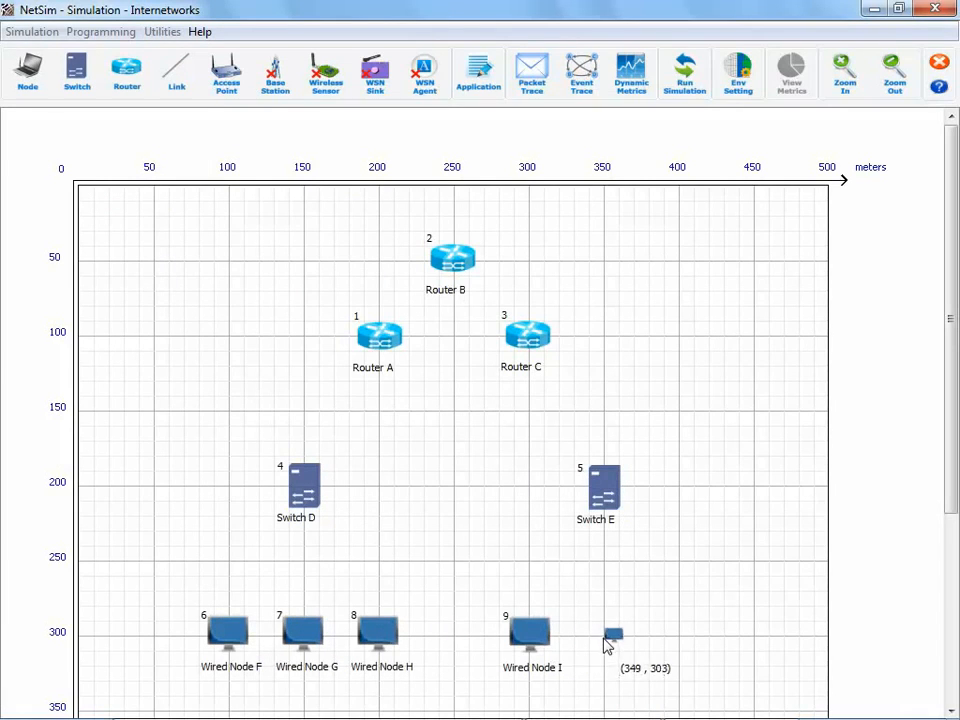
pyautogui.click(603, 642)
pyautogui.click(679, 640)
# Step: Link Wired Nodes F, G and H to Switch D with wired links, and link Switch D to Router A
pyautogui.click(177, 72)
pyautogui.click(186, 132)
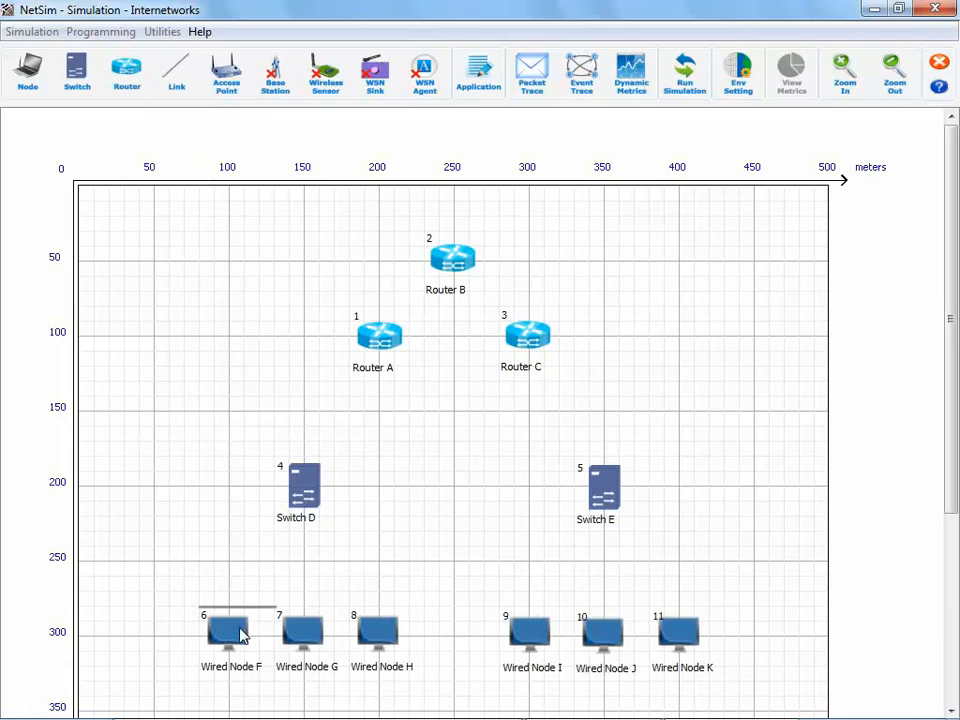
pyautogui.click(241, 631)
pyautogui.click(299, 487)
pyautogui.click(299, 487)
pyautogui.click(305, 625)
pyautogui.click(378, 630)
pyautogui.click(300, 487)
pyautogui.click(300, 487)
pyautogui.click(379, 337)
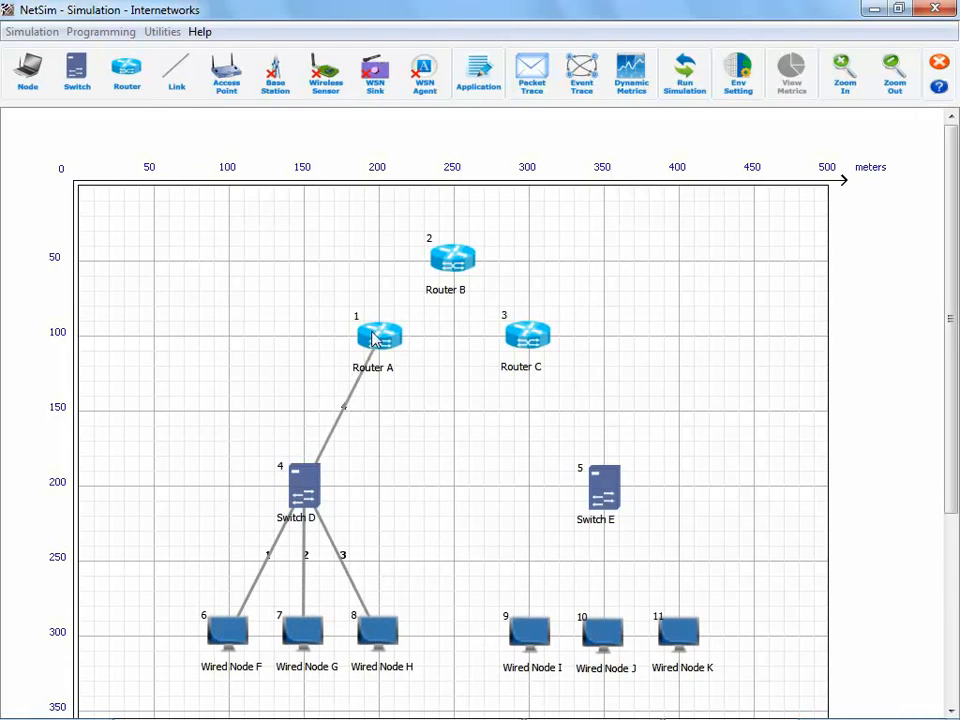
# Step: Link Router A to Router B, Router B to Router C, and Router C to Switch E
pyautogui.click(379, 337)
pyautogui.click(452, 258)
pyautogui.click(452, 258)
pyautogui.click(527, 337)
pyautogui.click(527, 337)
pyautogui.click(603, 487)
# Step: Link Switch E to Wired Nodes I, J and K
pyautogui.click(603, 487)
pyautogui.click(528, 630)
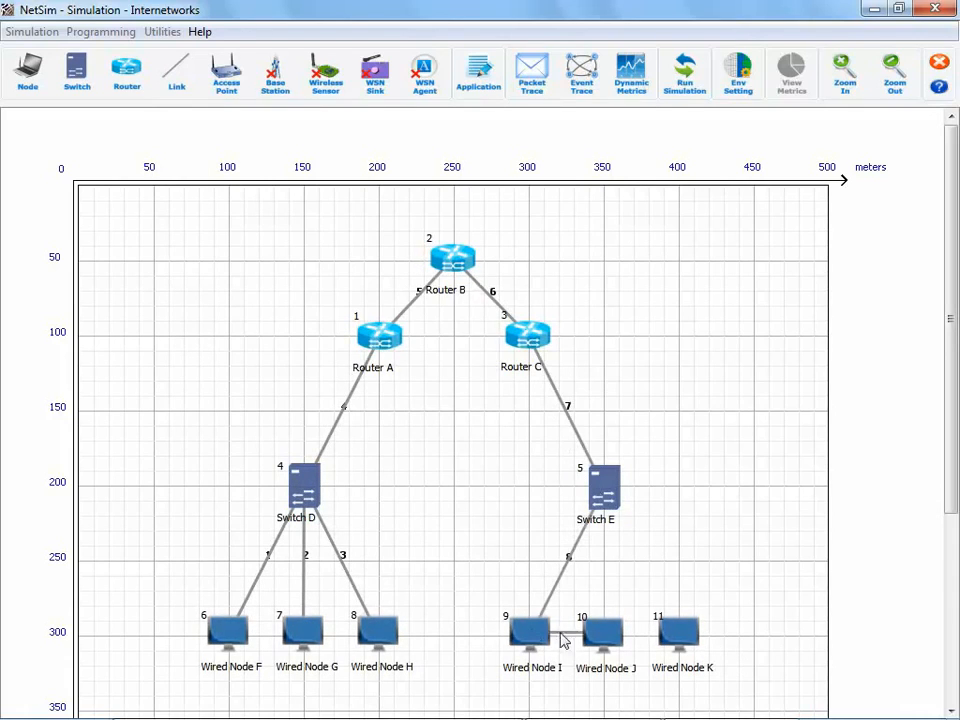
pyautogui.click(603, 632)
pyautogui.click(603, 487)
pyautogui.click(603, 487)
pyautogui.click(679, 641)
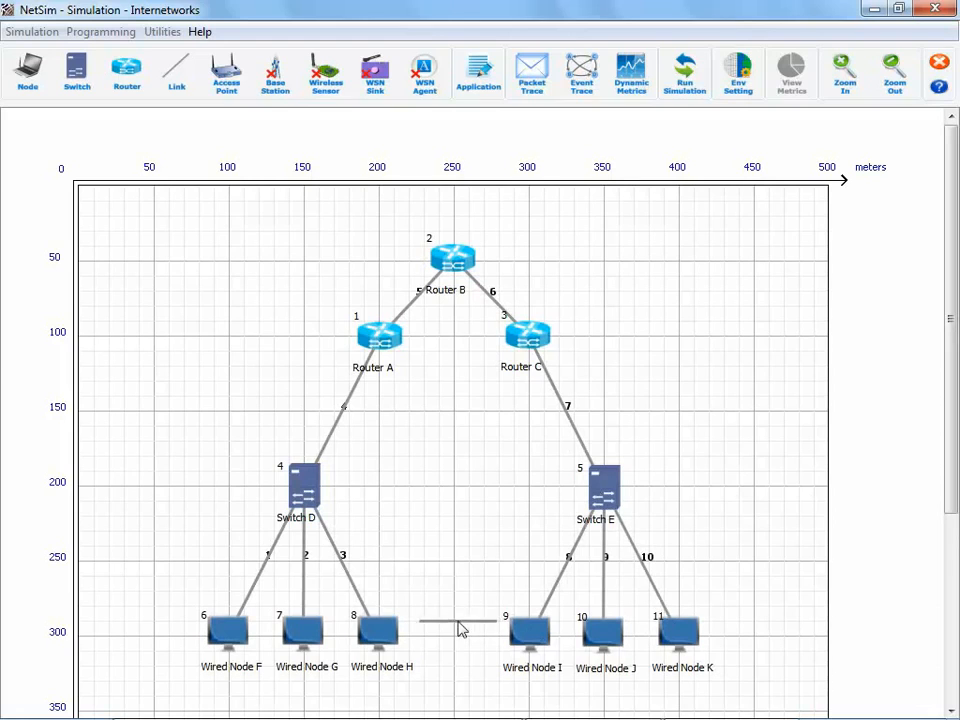
# Step: Add a CBR application with source ID 6 and destination ID 11, keeping the other traffic properties at their defaults
pyautogui.click(479, 75)
pyautogui.click(476, 141)
pyautogui.rightClick(478, 140)
pyautogui.click(527, 146)
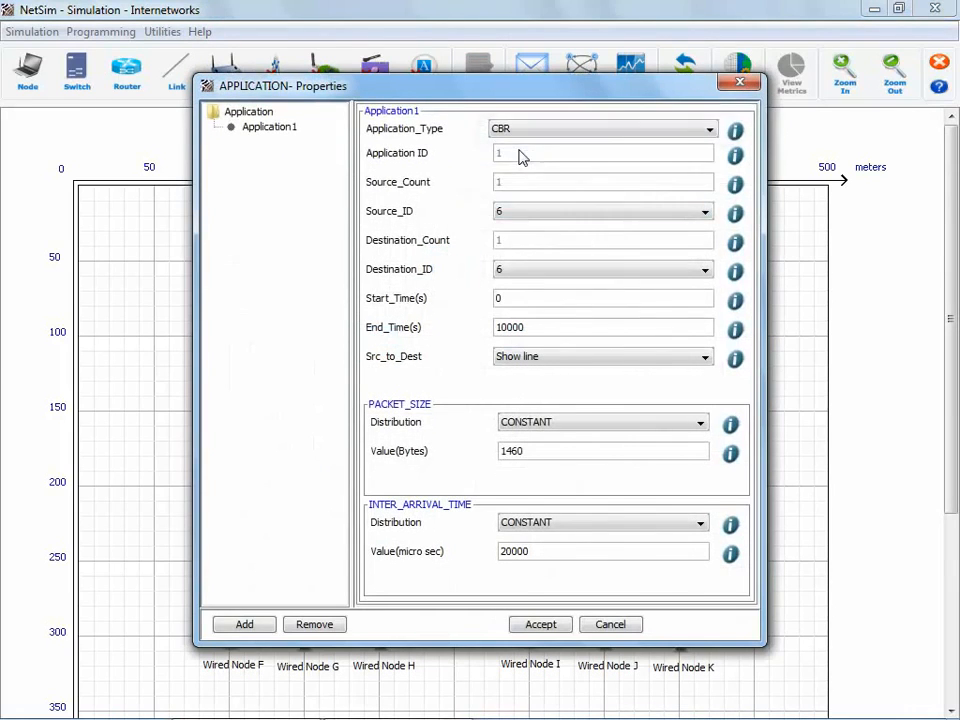
pyautogui.click(540, 129)
pyautogui.click(542, 149)
pyautogui.click(538, 214)
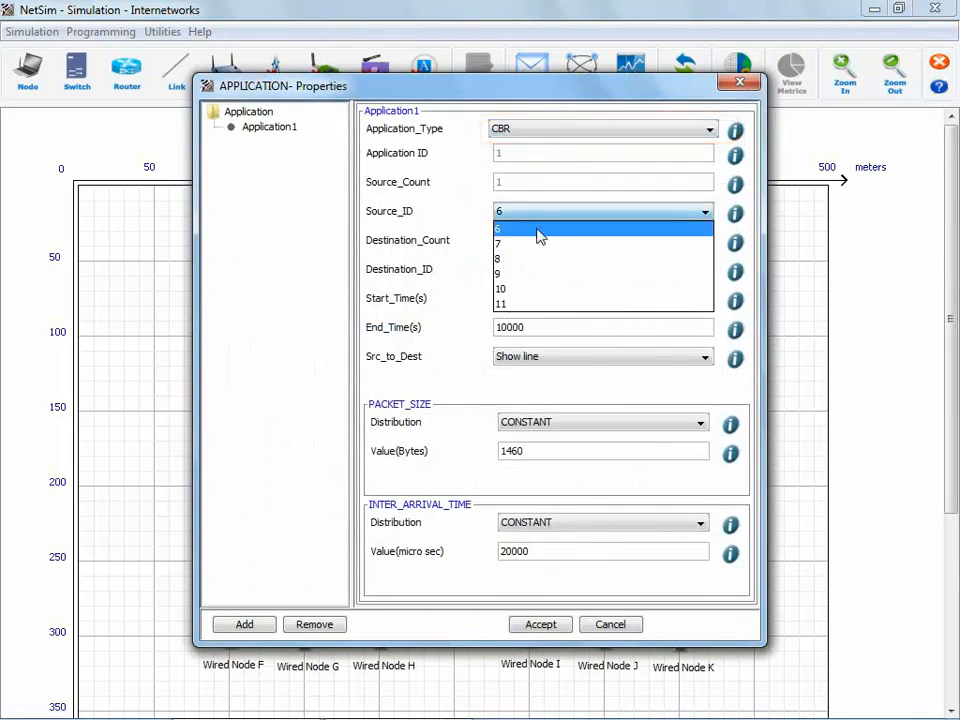
pyautogui.click(538, 228)
pyautogui.click(537, 273)
pyautogui.click(530, 364)
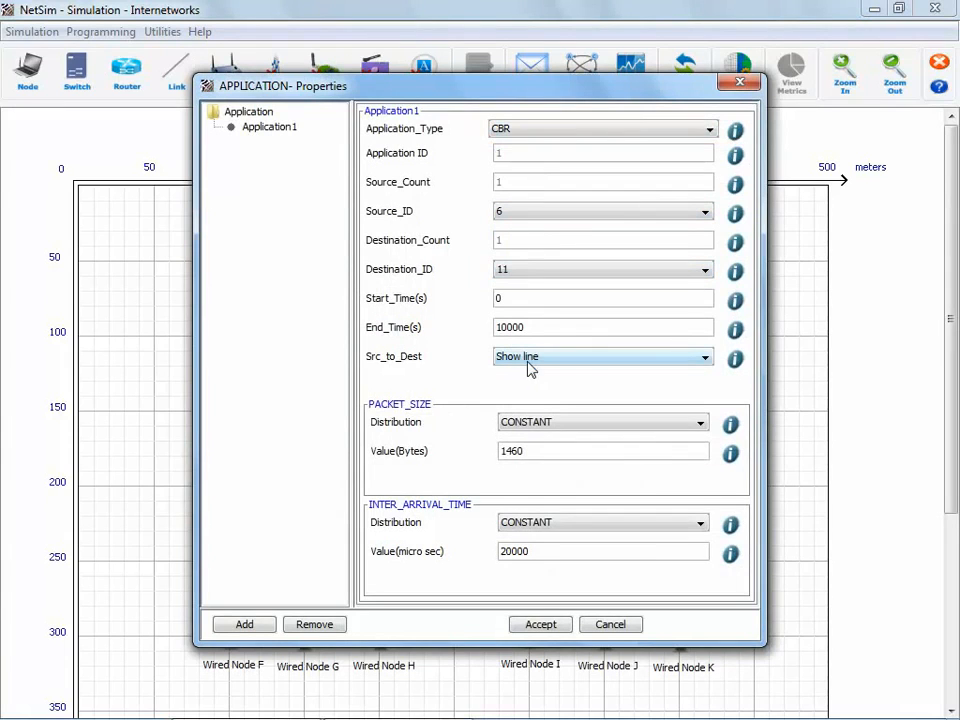
pyautogui.click(541, 624)
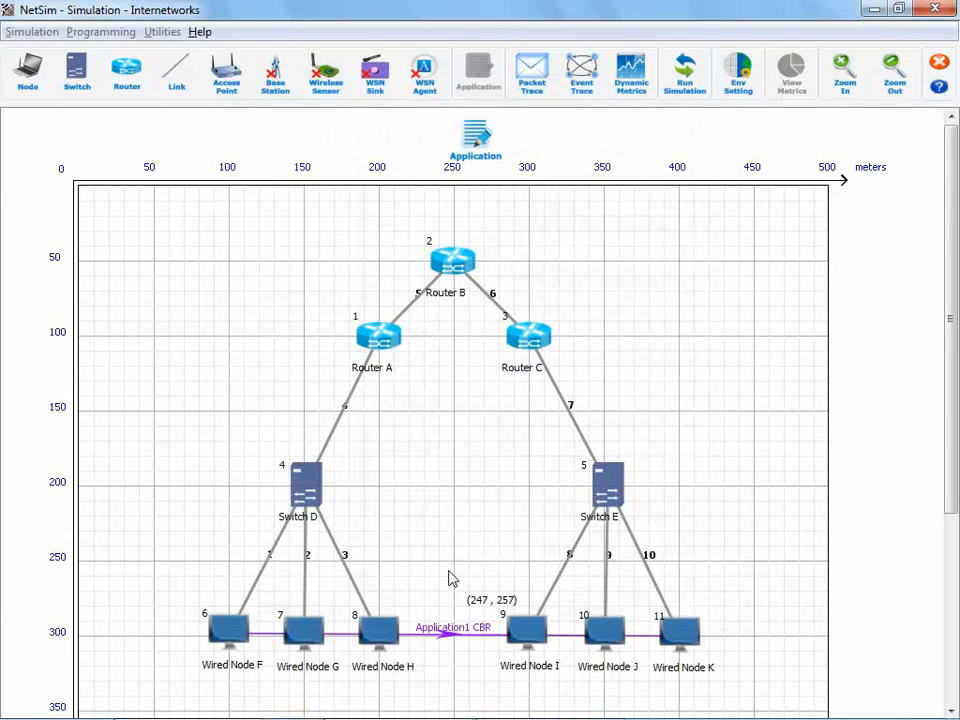
# Step: Set WireShark to Online for Wired Node F and run the simulation for 100 s with animation recording
pyautogui.rightClick(236, 630)
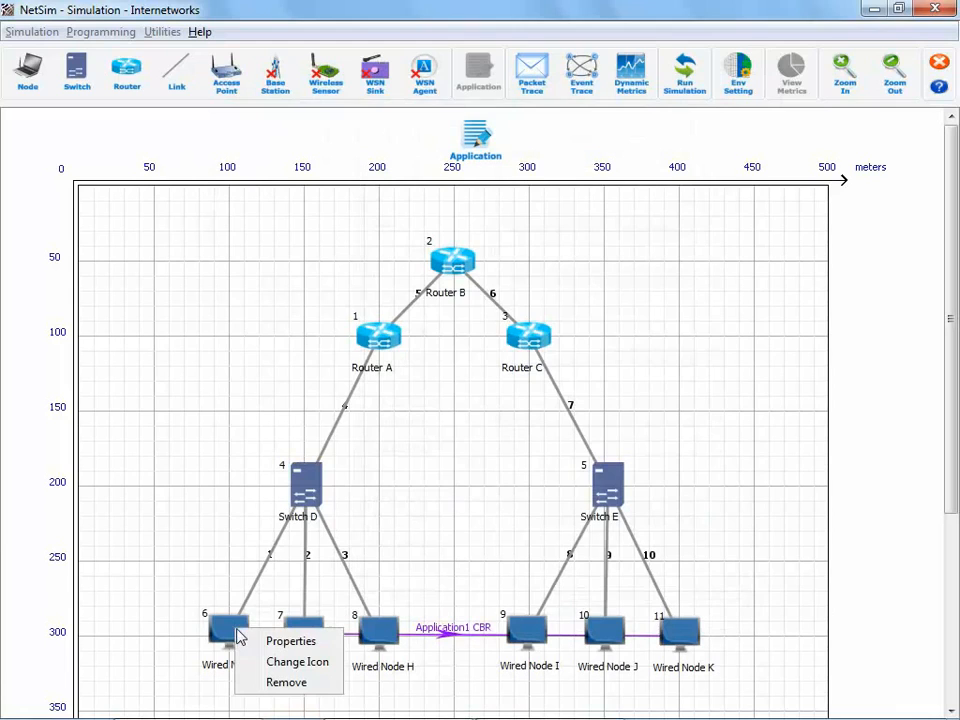
pyautogui.click(288, 642)
pyautogui.click(580, 276)
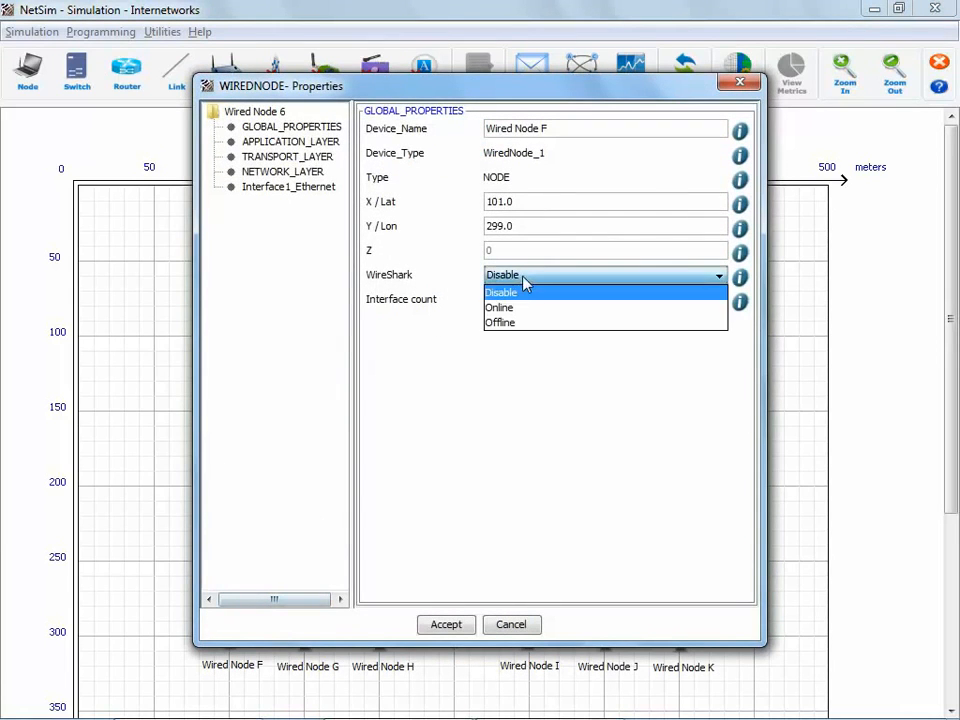
pyautogui.click(505, 308)
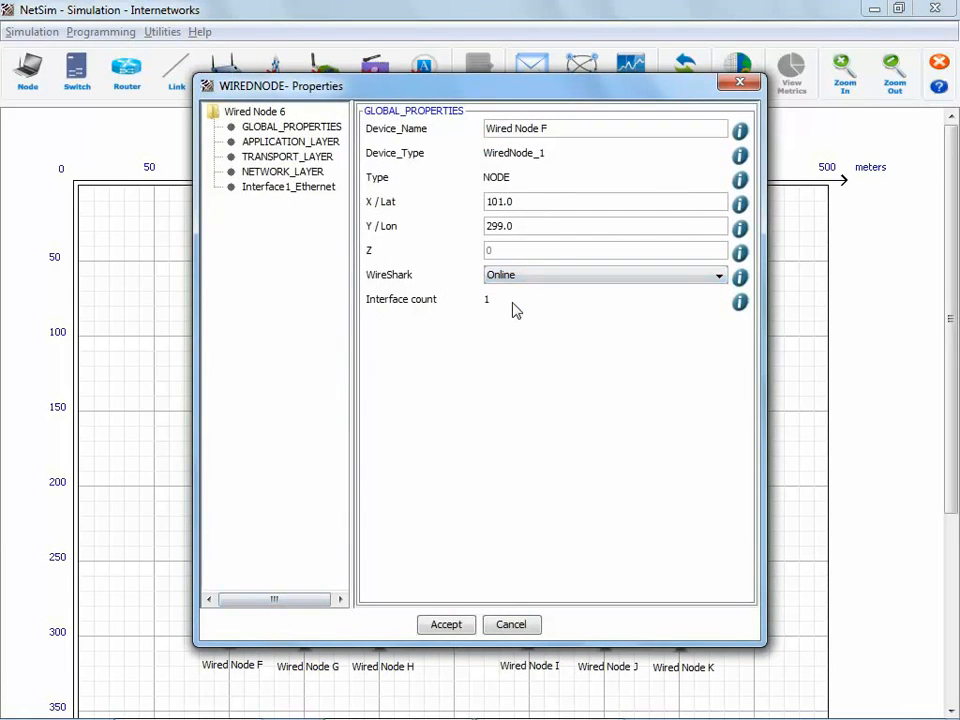
pyautogui.click(446, 624)
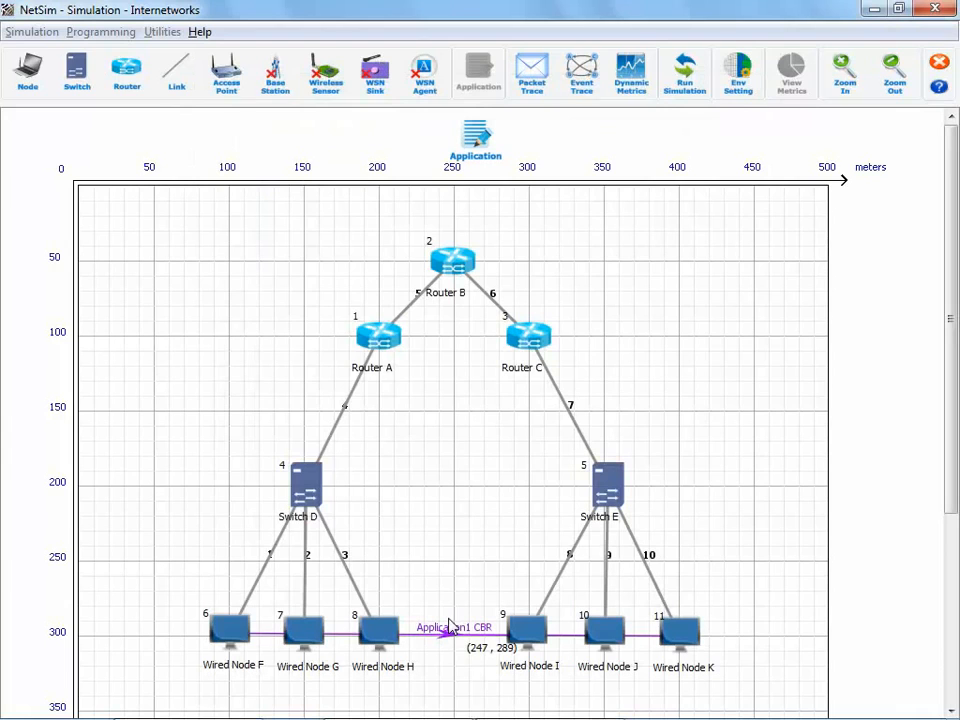
pyautogui.click(684, 76)
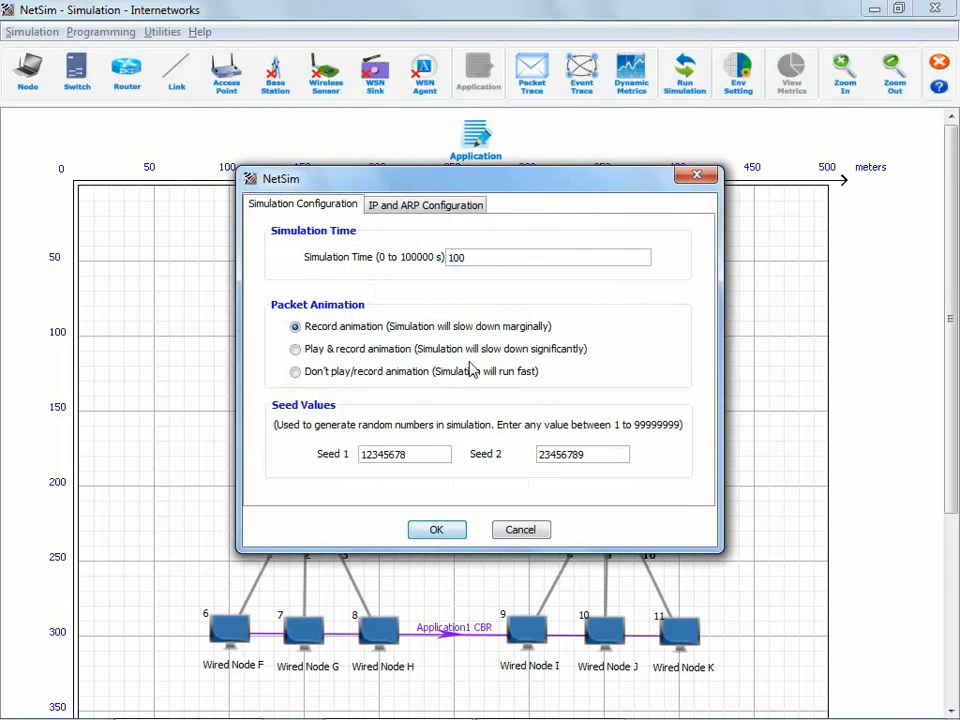
pyautogui.click(437, 530)
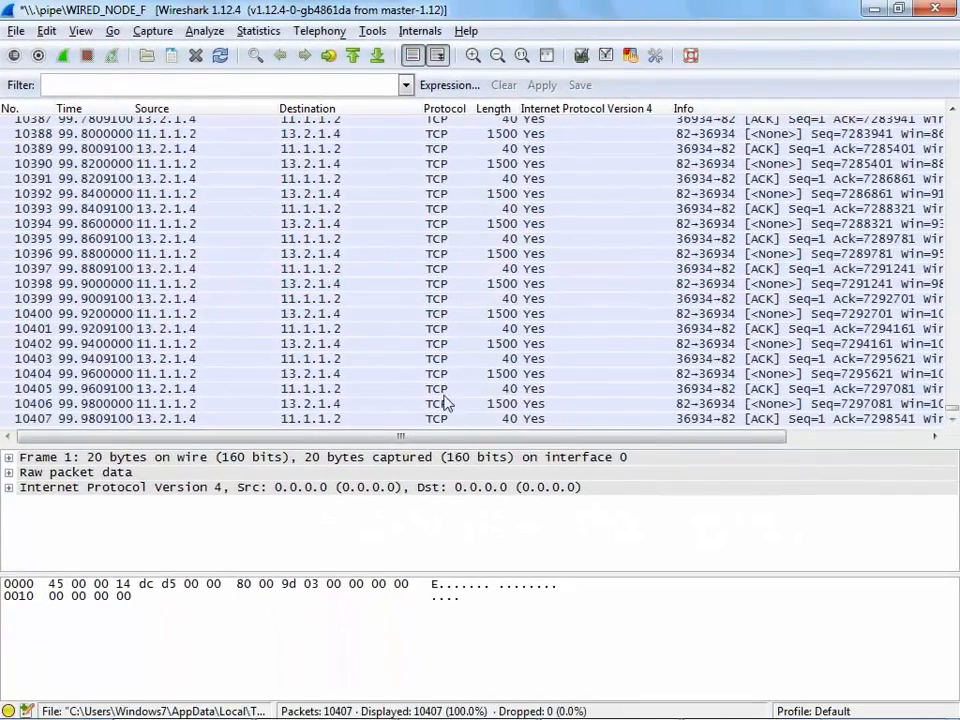
# Step: In the Wireshark capture, select packet 10404 and expand its Data and Transmission Control Protocol details
pyautogui.click(443, 375)
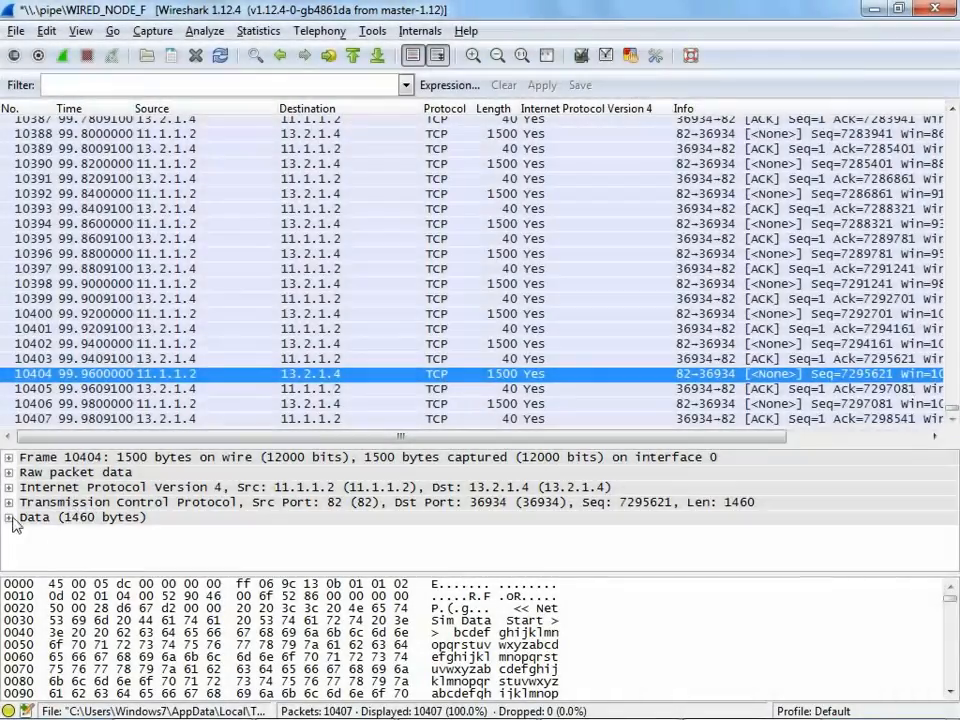
pyautogui.click(8, 517)
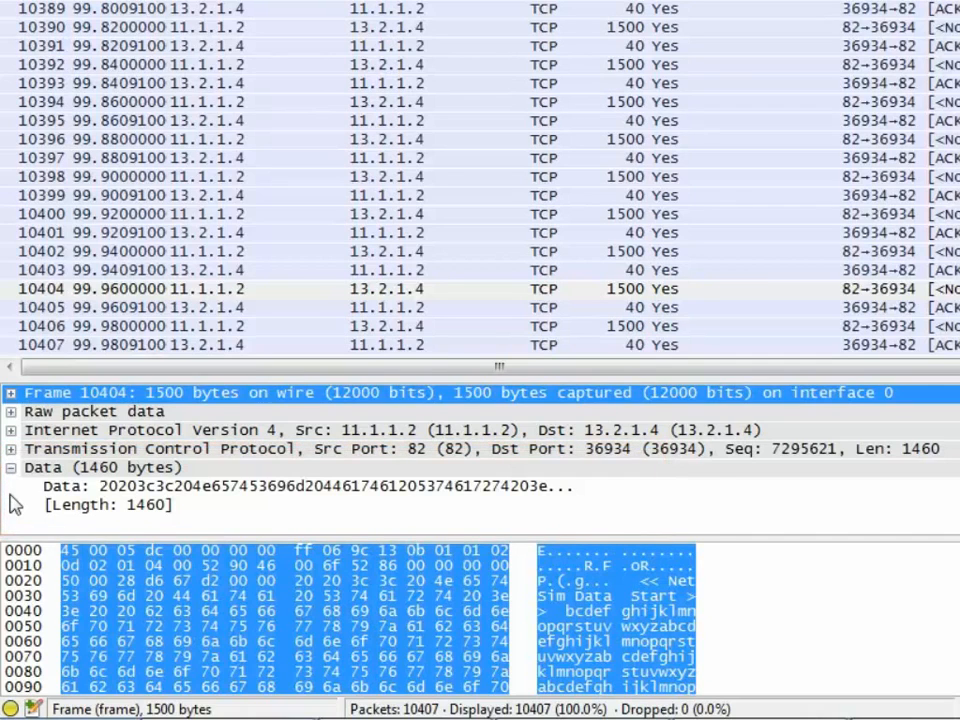
pyautogui.click(12, 450)
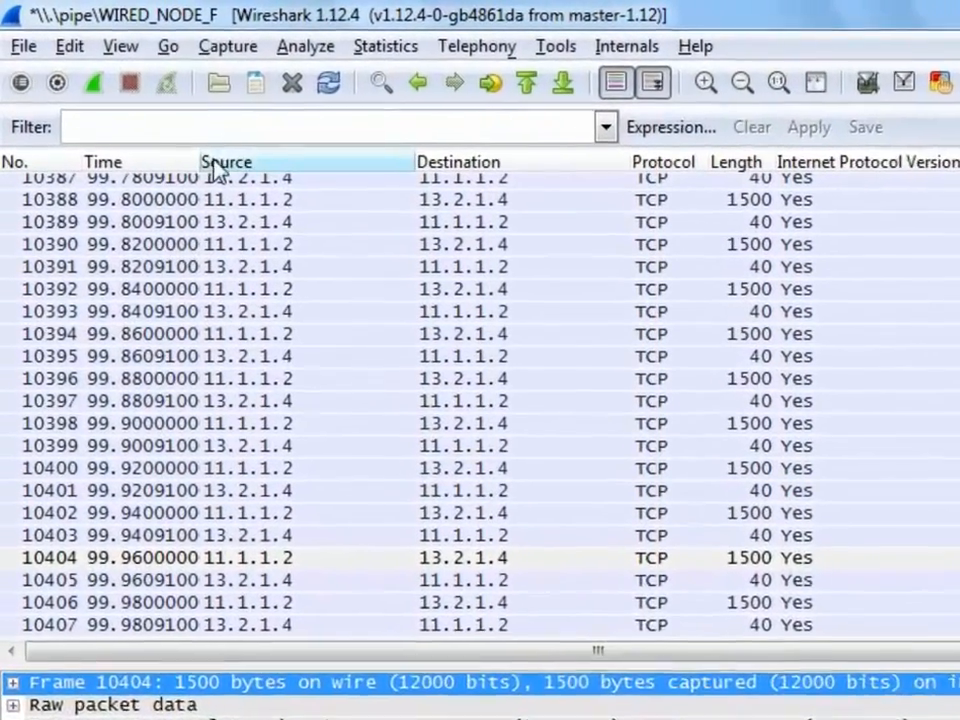
# Step: Filter the captured packets by icmp and go to the start of the filtered list
pyautogui.click(157, 84)
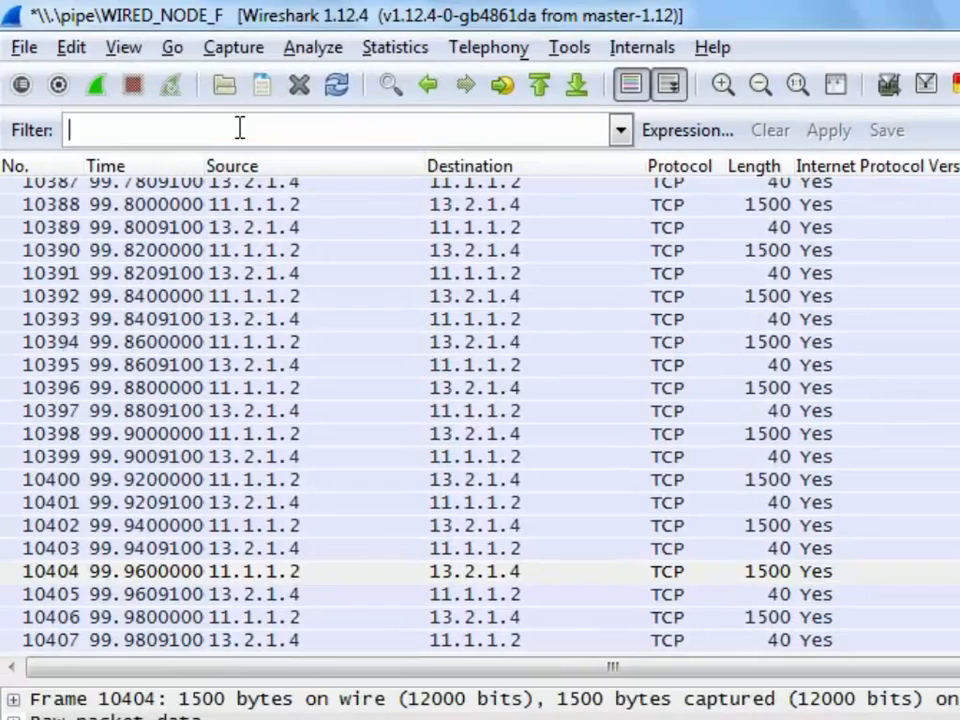
pyautogui.write('icmp')
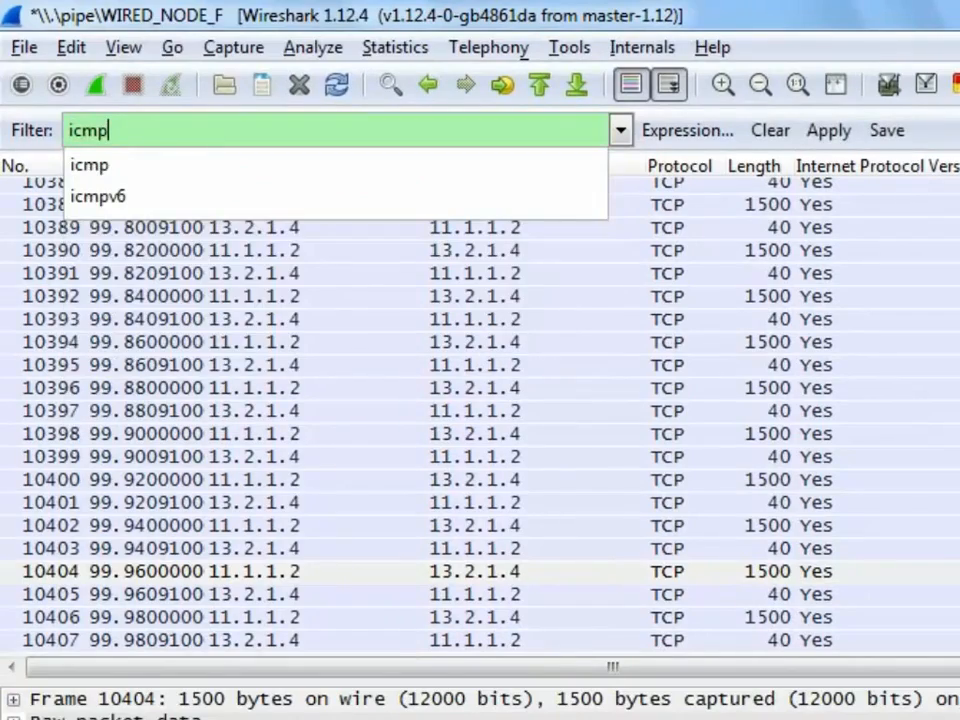
pyautogui.press('Return')
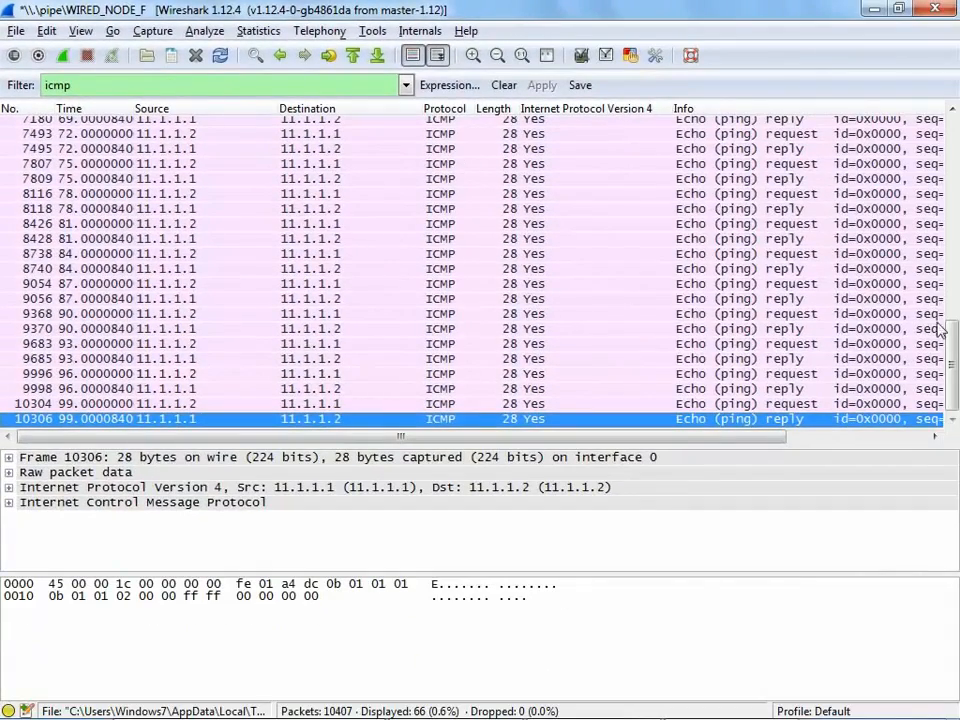
pyautogui.moveTo(951, 328); pyautogui.dragTo(952, 125)
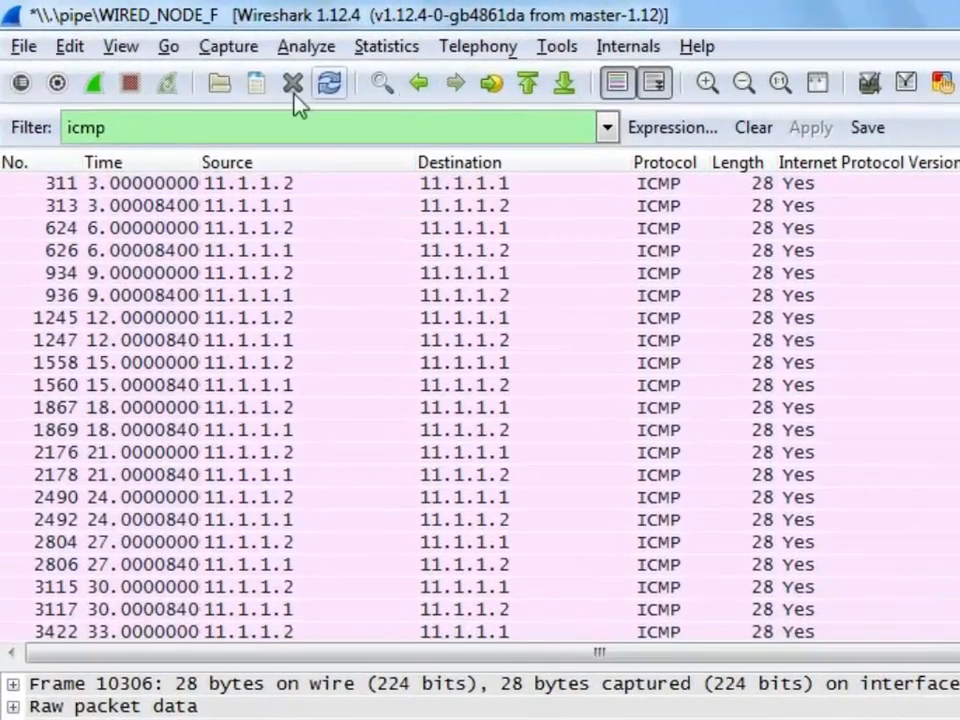
# Step: Replace the display filter with tcp.flags.syn==1 and apply it
pyautogui.doubleClick(144, 134)
pyautogui.press('BackSpace')
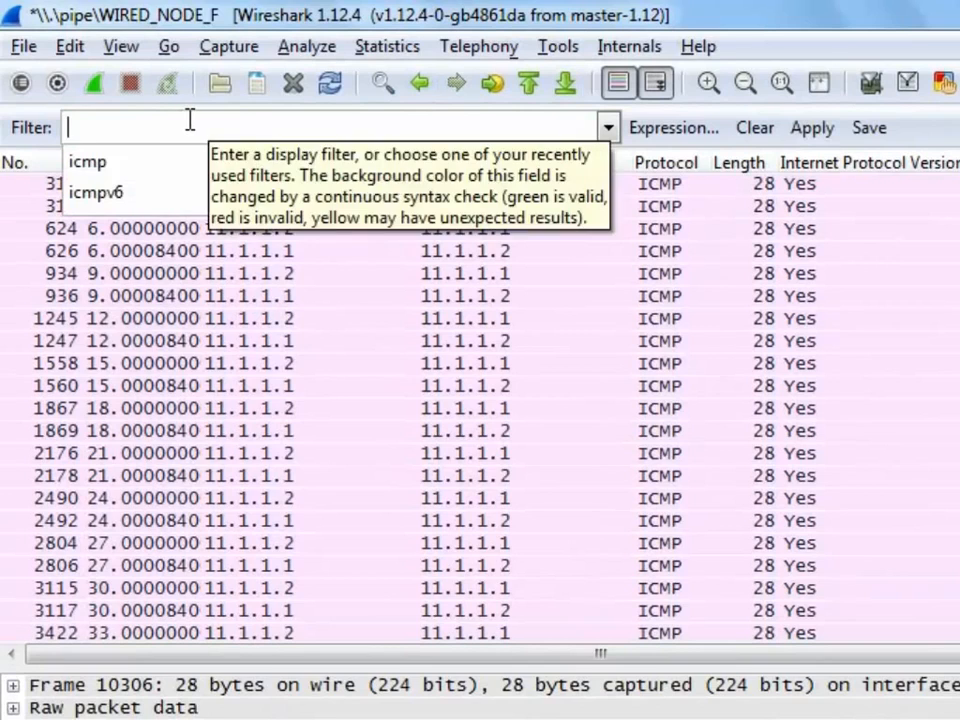
pyautogui.write('tcp.fl')
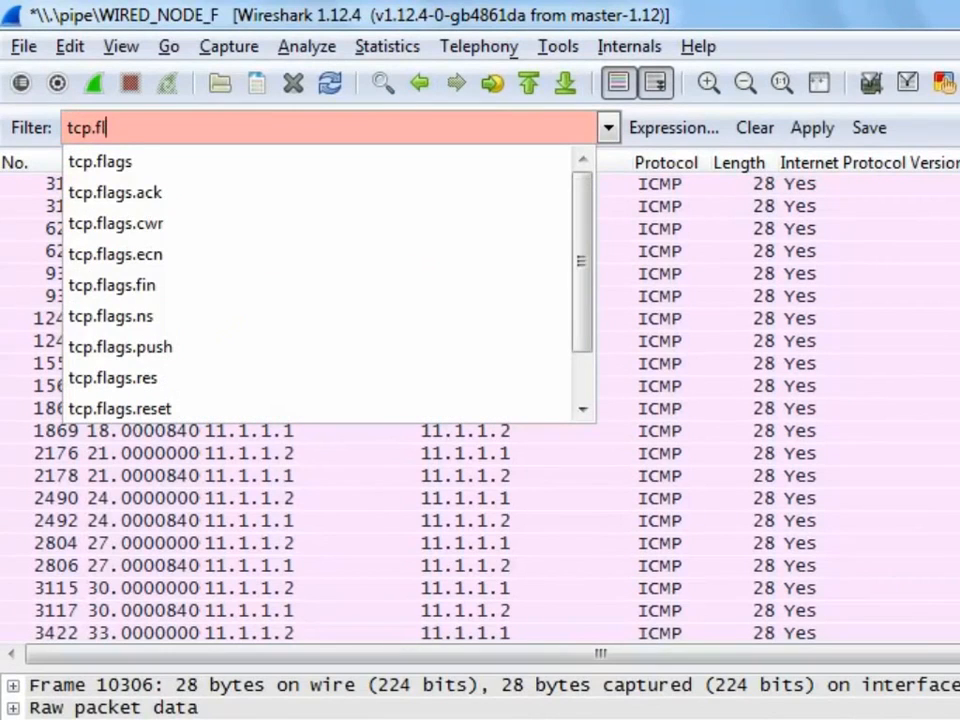
pyautogui.write('ags.syn')
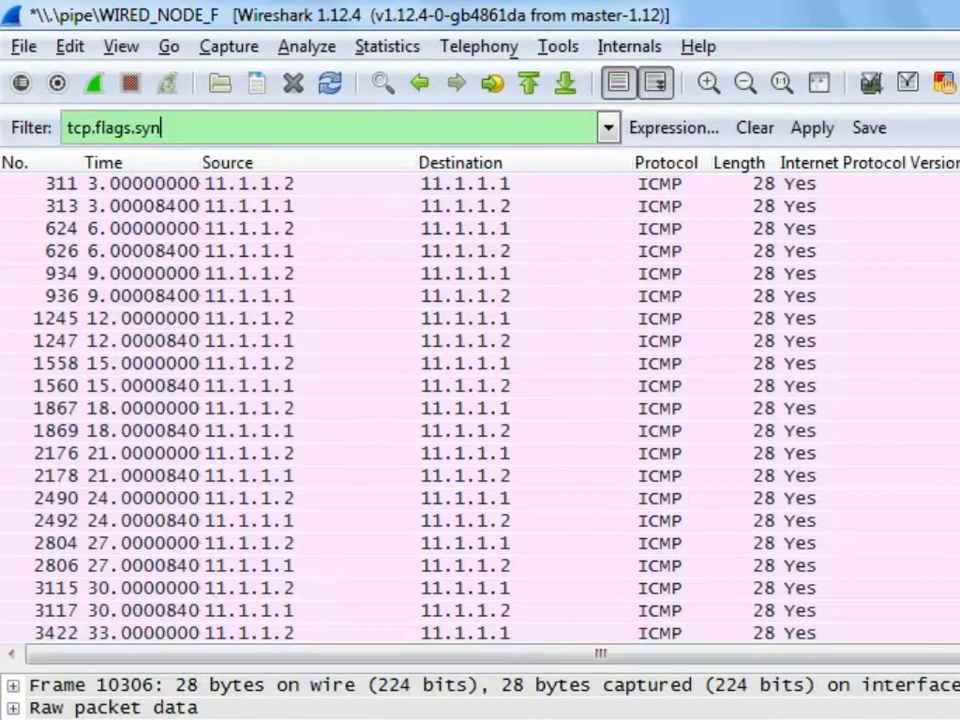
pyautogui.write('==1')
pyautogui.press('Return')
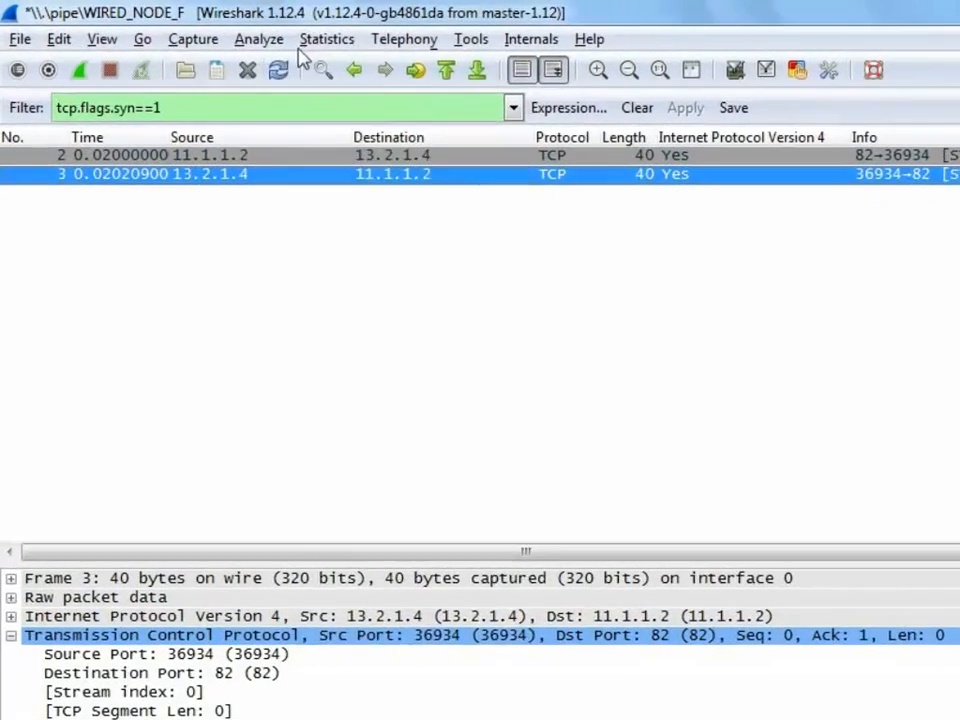
# Step: Open the capture's TCP conversations and graph the traffic from address B to address A
pyautogui.click(258, 31)
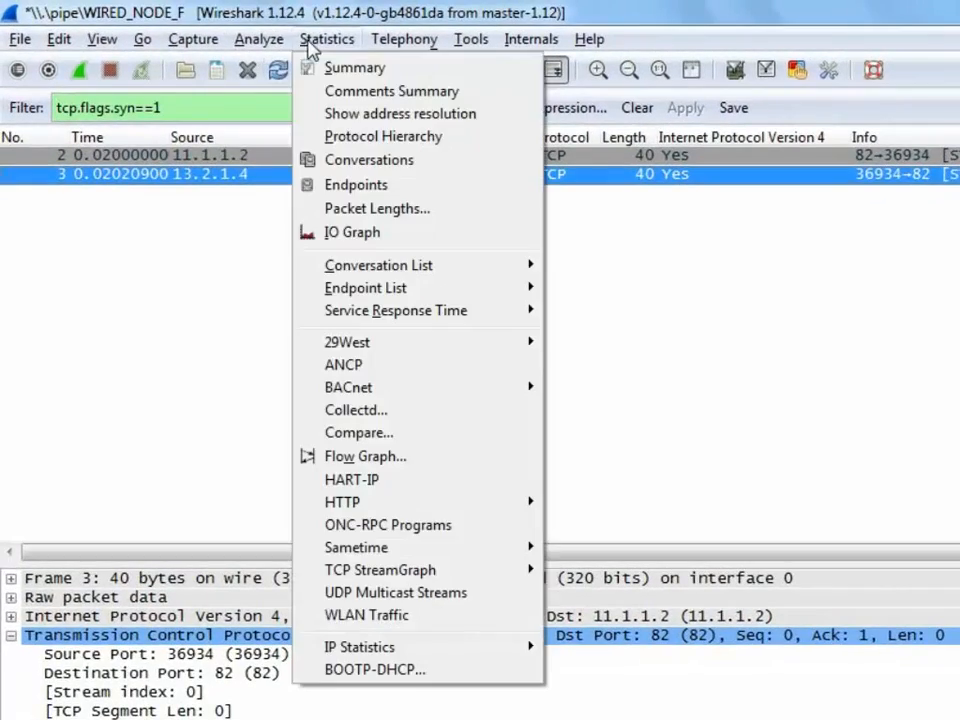
pyautogui.click(360, 160)
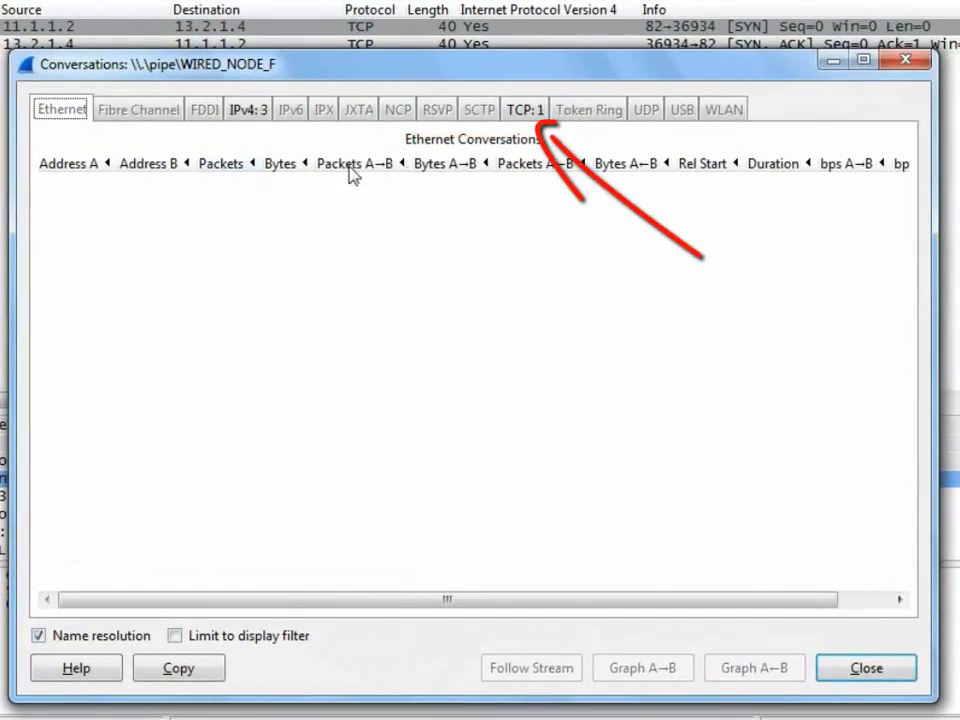
pyautogui.click(520, 112)
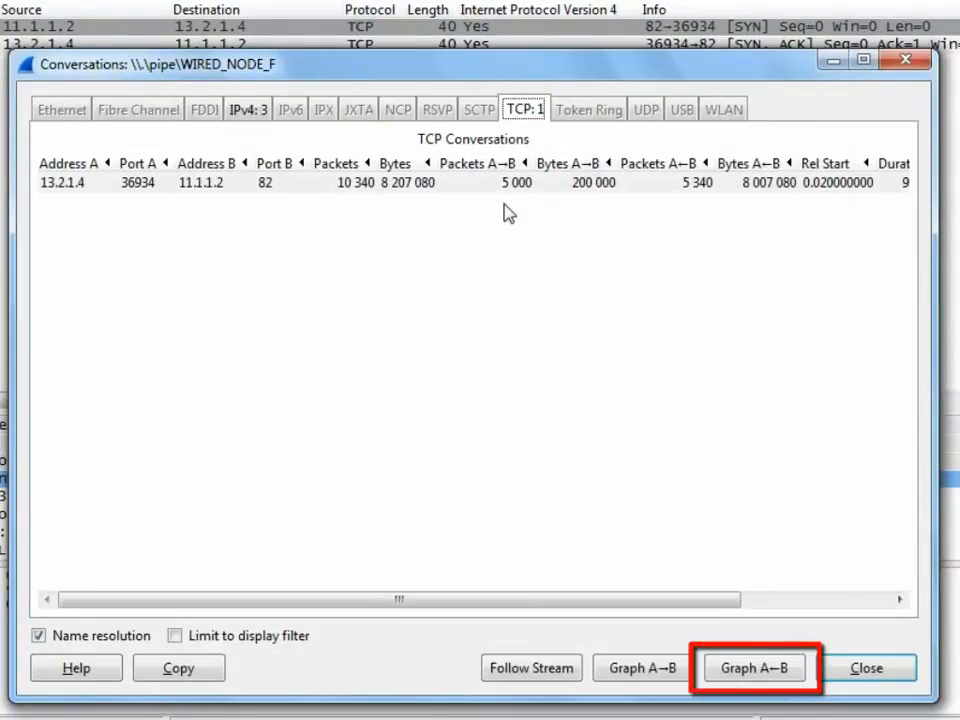
pyautogui.click(752, 668)
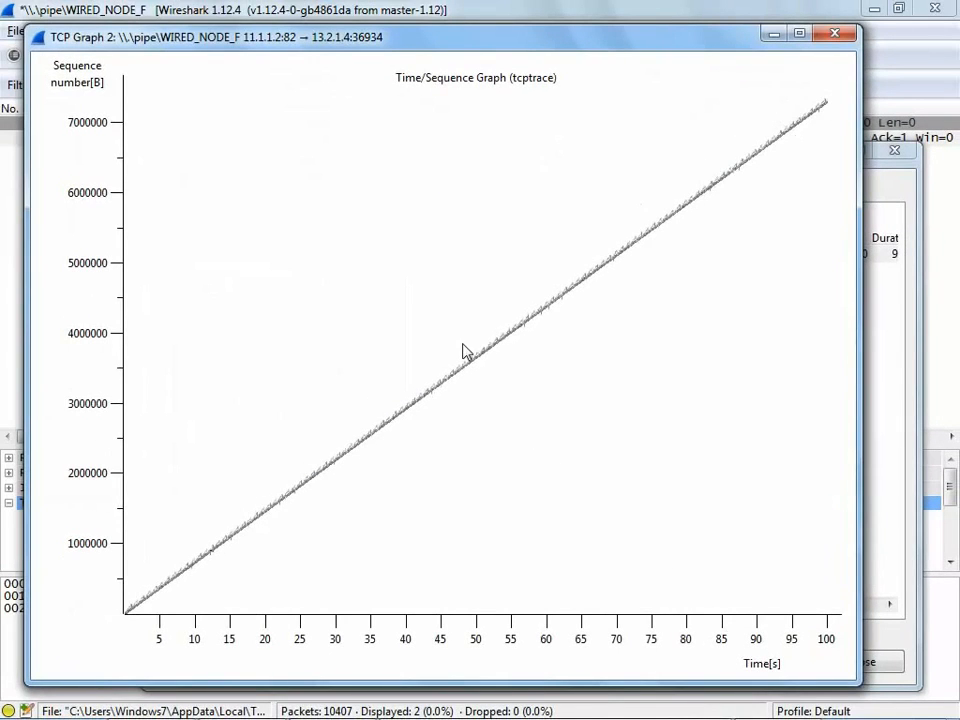
# Step: Change the TCP graph's type to Throughput and bring the graph to the front
pyautogui.click(366, 208)
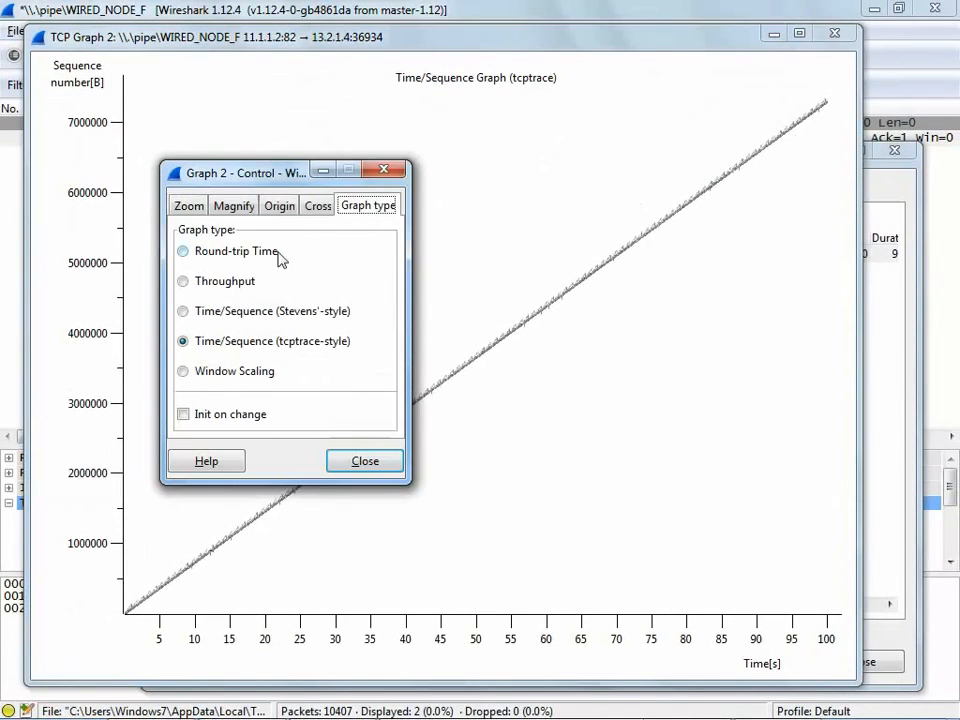
pyautogui.click(235, 282)
pyautogui.click(465, 282)
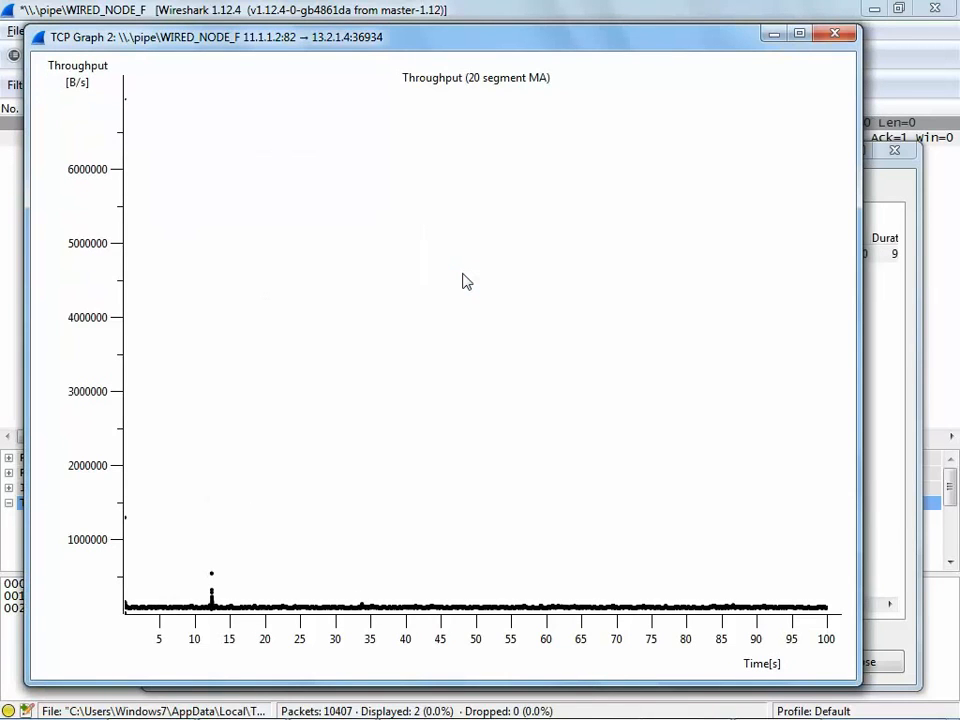
# Step: Change the TCP graph's type to Window Scaling, bring the graph to the front, and close it along with the conversations window
pyautogui.click(262, 376)
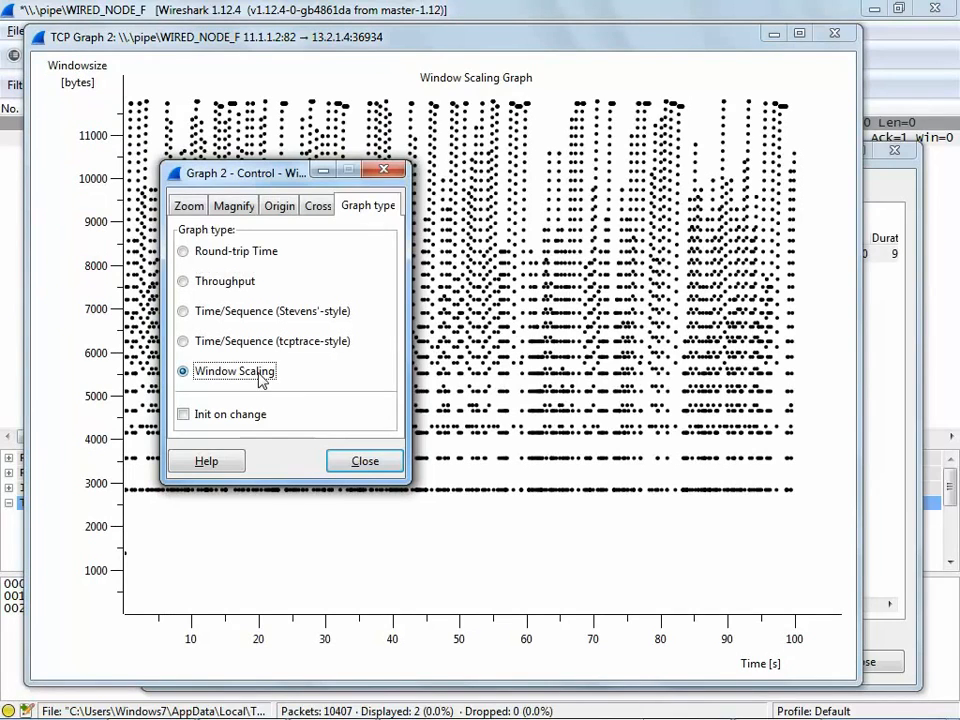
pyautogui.click(467, 360)
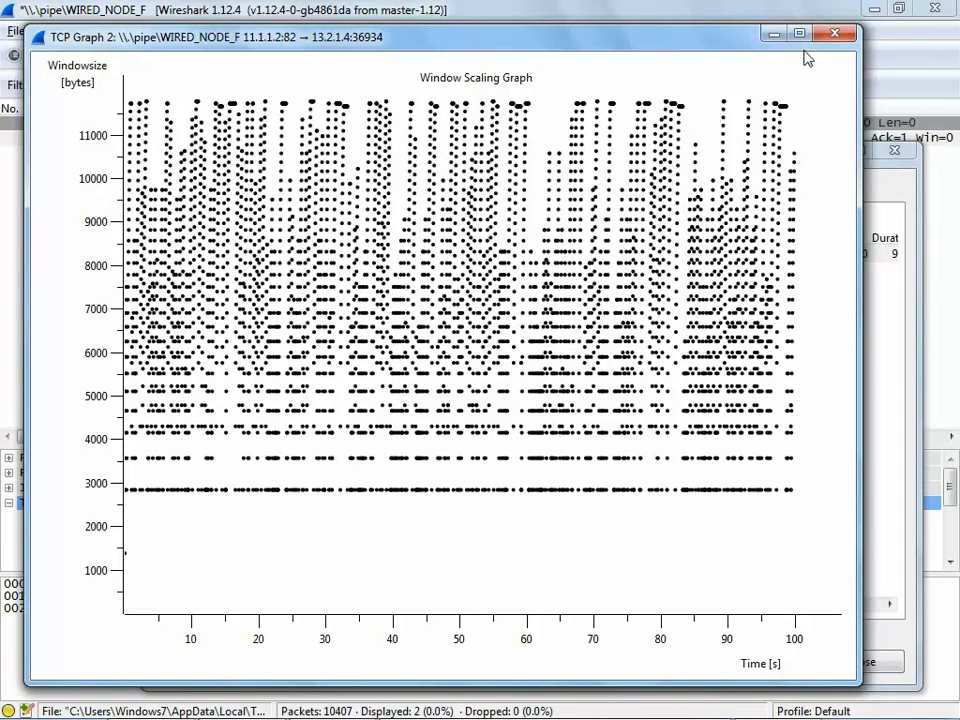
pyautogui.click(834, 34)
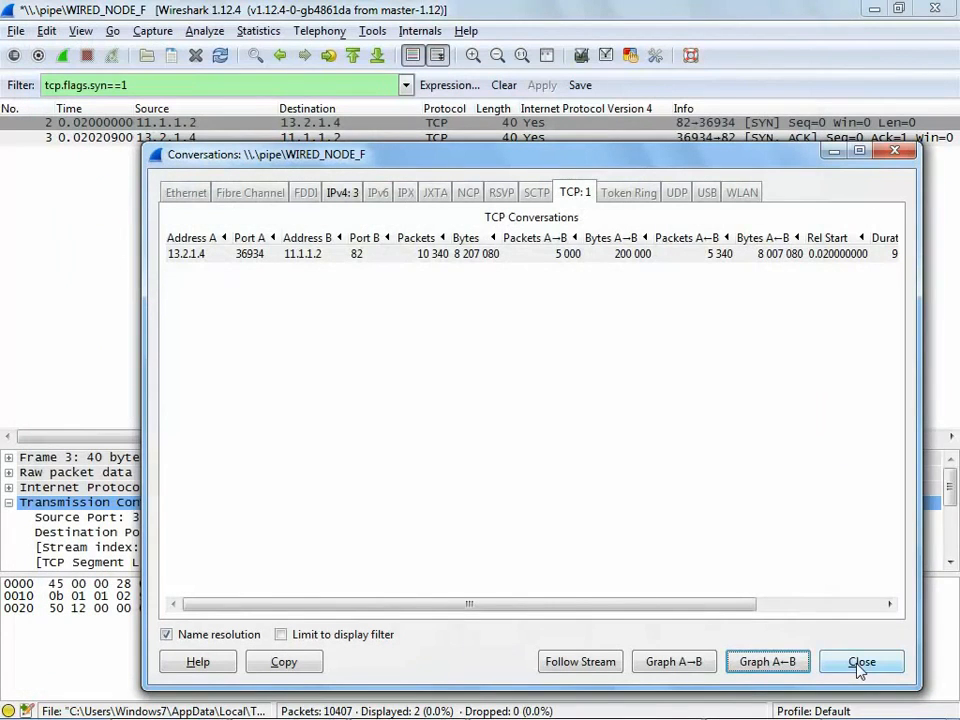
pyautogui.click(860, 662)
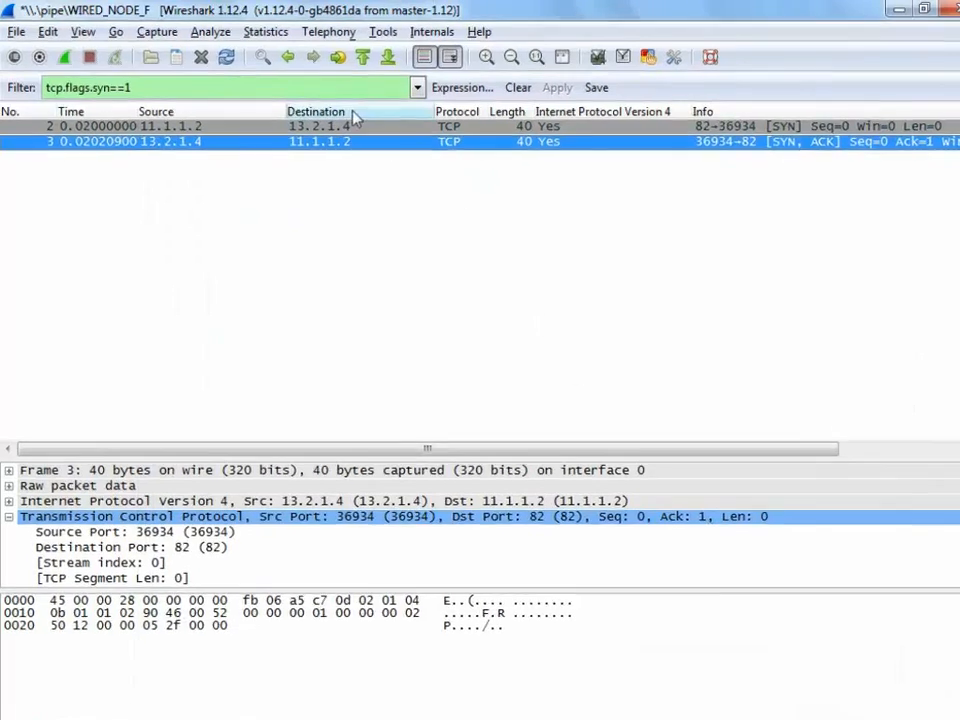
# Step: Create packet length statistics for the capture using the filter tcp, and close the statistics windows
pyautogui.click(258, 30)
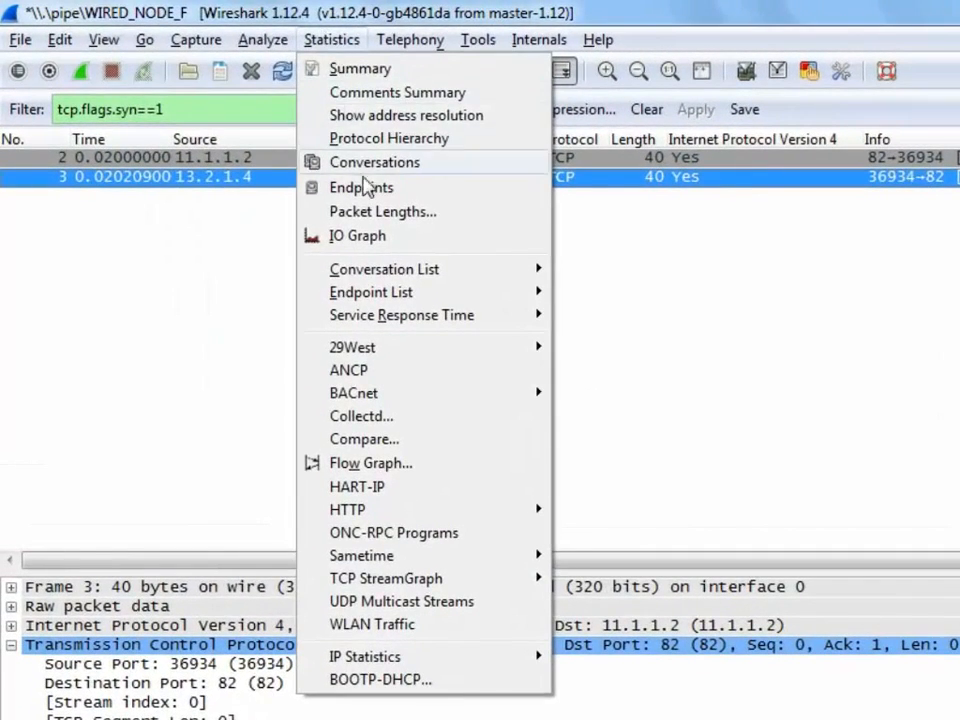
pyautogui.click(368, 210)
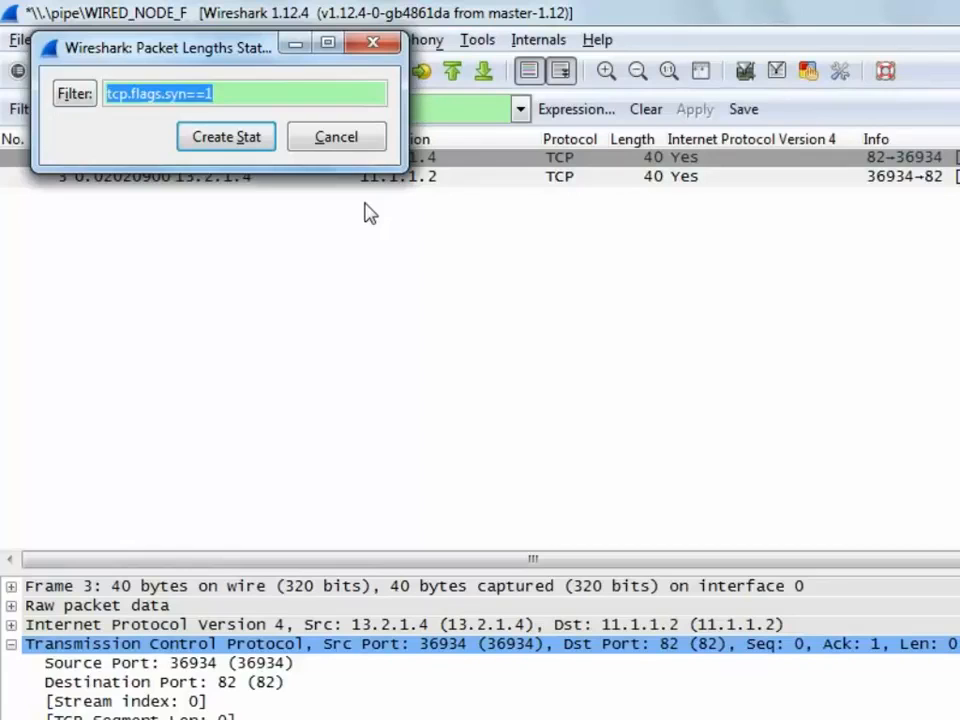
pyautogui.write('tcp')
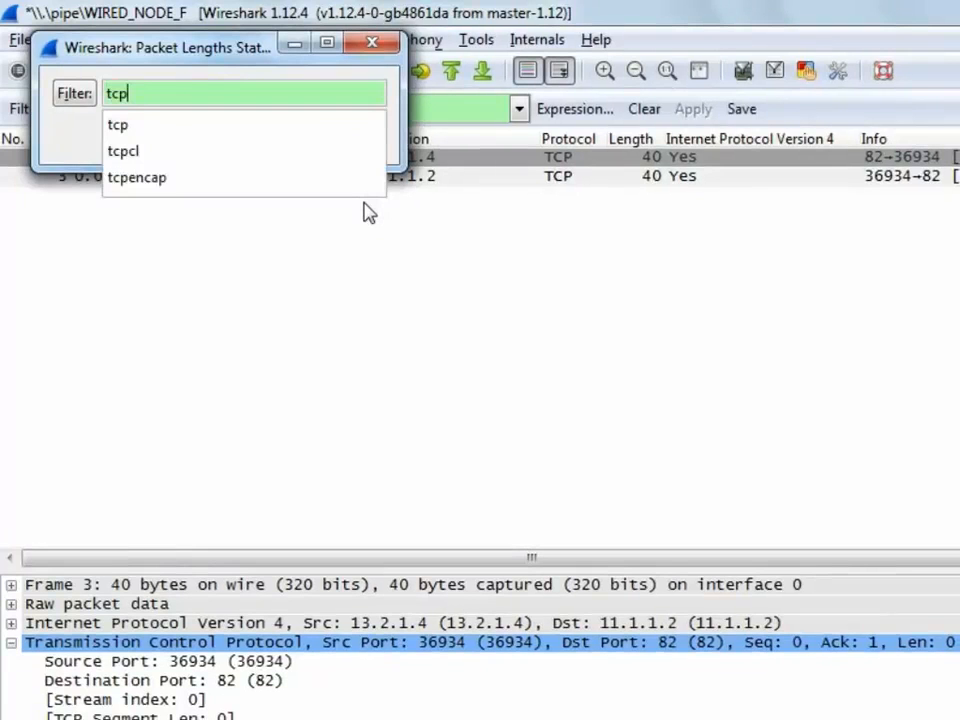
pyautogui.press('Return')
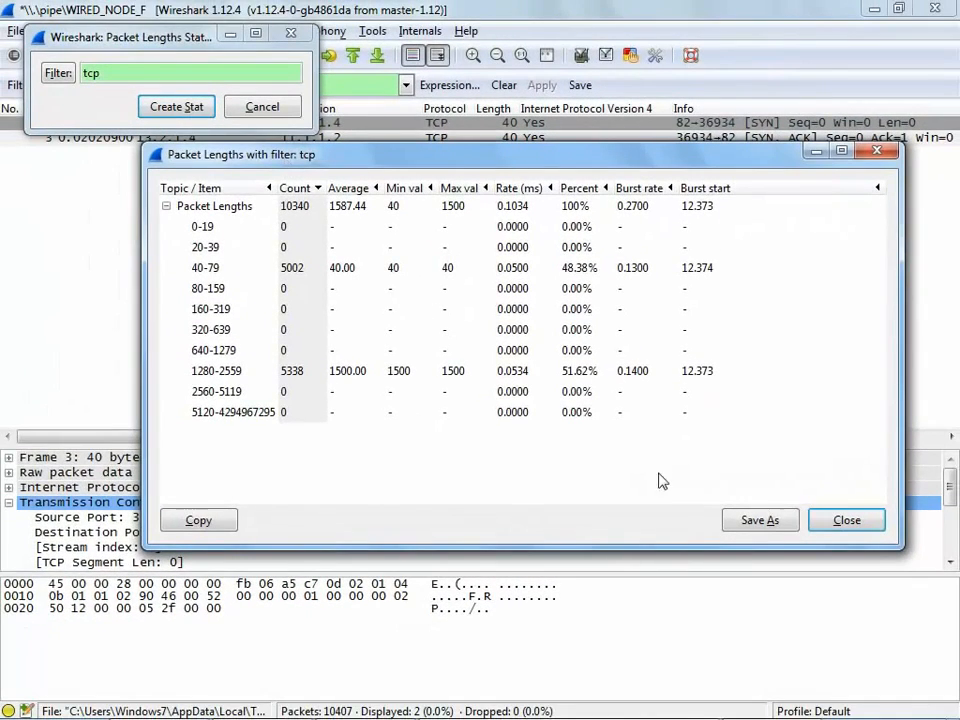
pyautogui.click(843, 521)
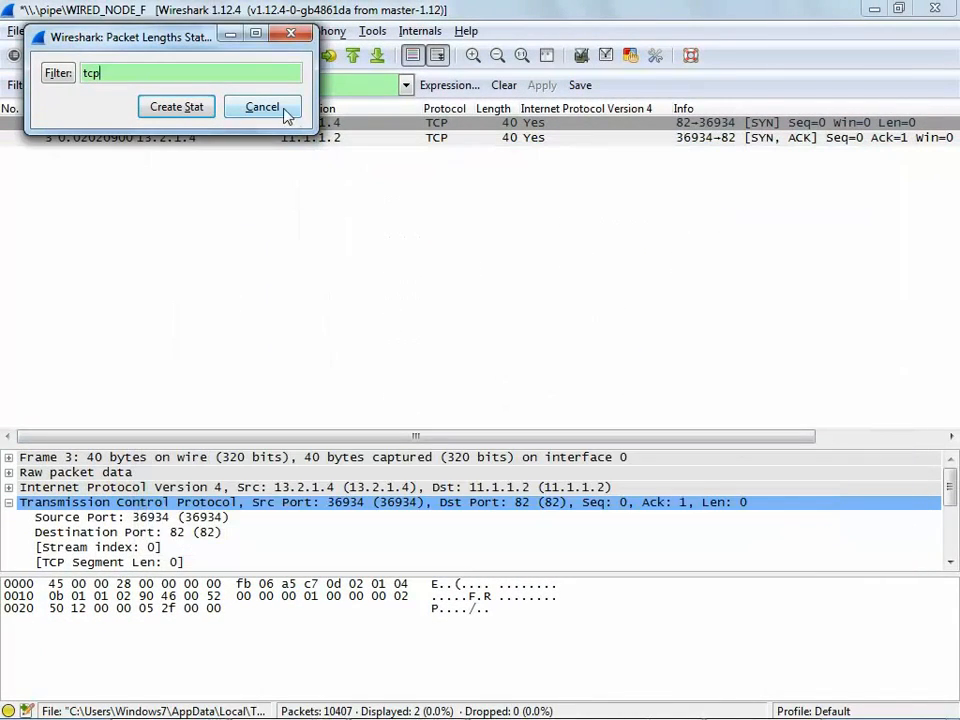
pyautogui.click(284, 110)
# Step: Open the capture's IO graph and set its X axis to a 0.1 sec tick interval and 10 pixels per tick
pyautogui.click(268, 32)
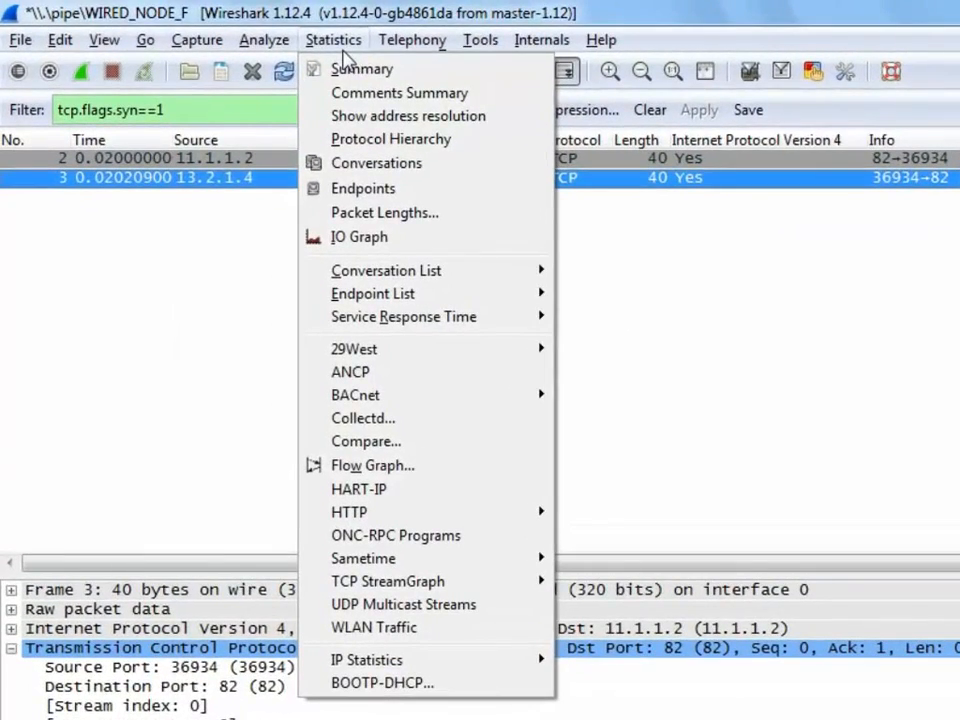
pyautogui.click(375, 239)
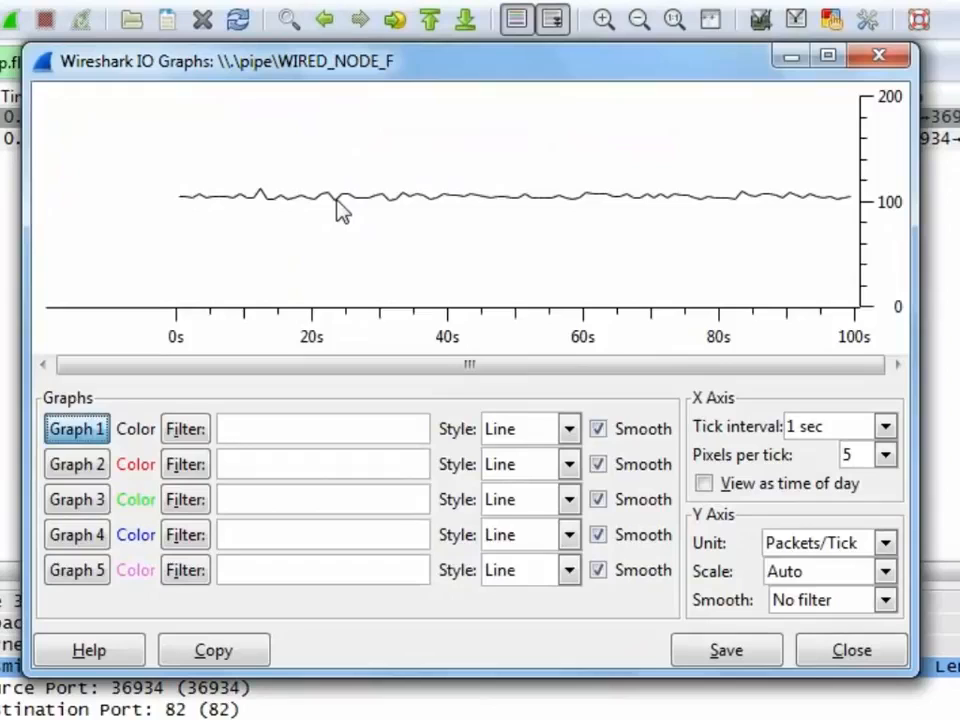
pyautogui.click(884, 427)
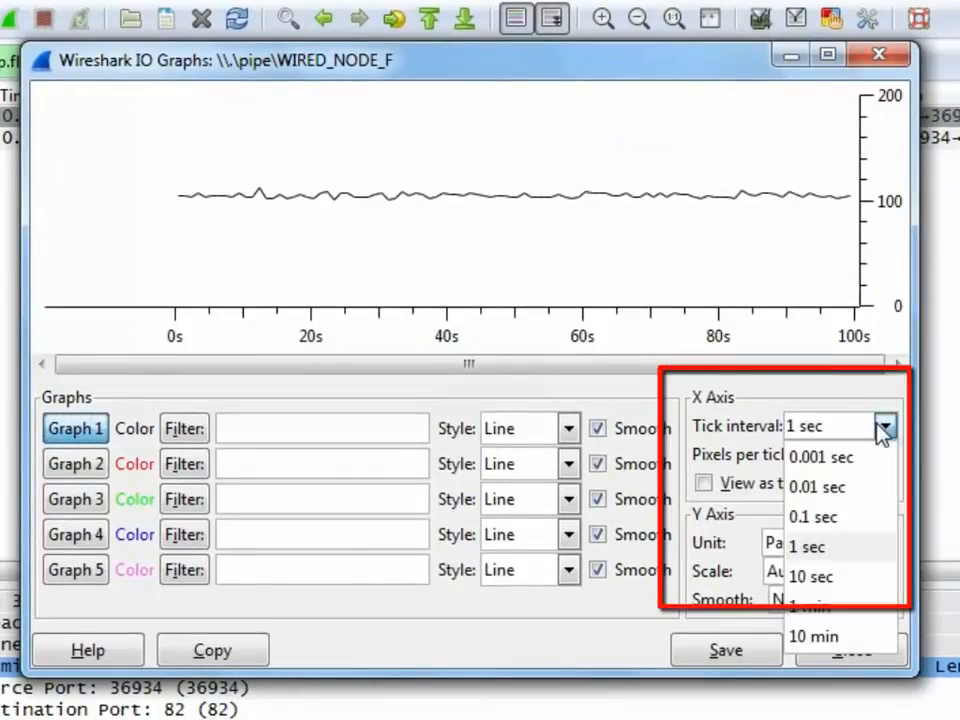
pyautogui.click(871, 517)
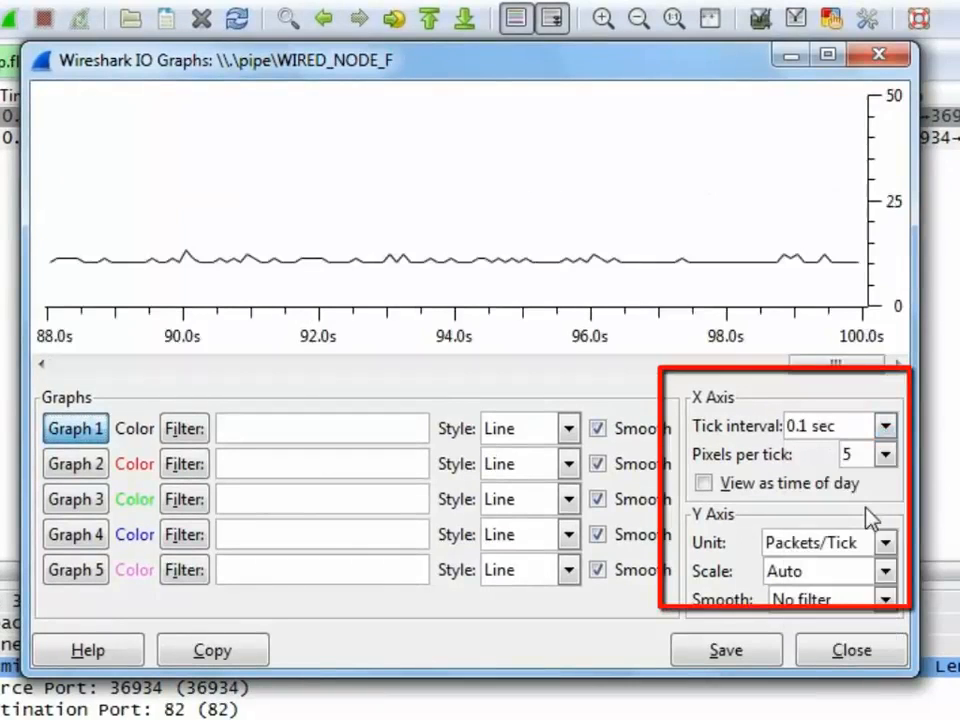
pyautogui.click(886, 455)
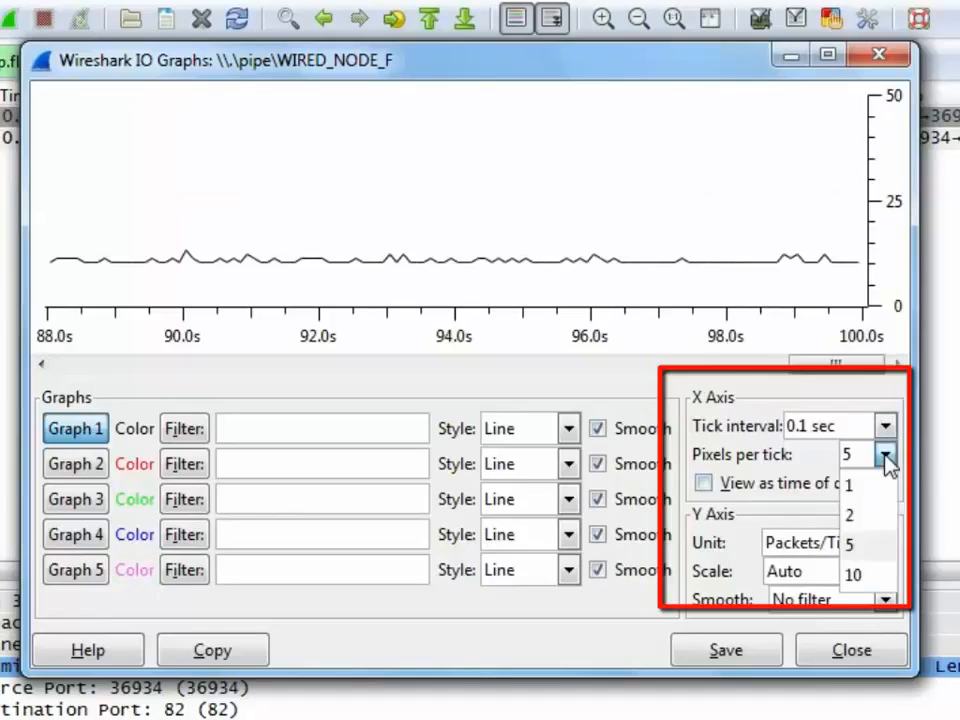
pyautogui.click(876, 577)
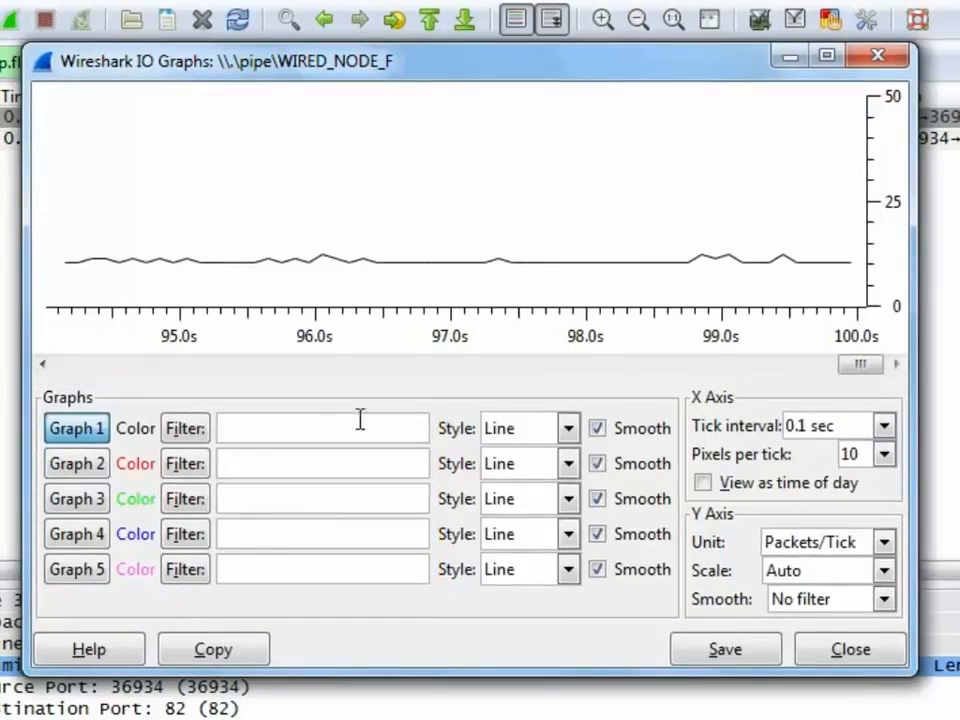
# Step: Set the IO graph filters to tcp.flags.syn for Graph 1, icmp for Graph 2 and ip for Graph 3
pyautogui.click(329, 418)
pyautogui.write('tcp.f')
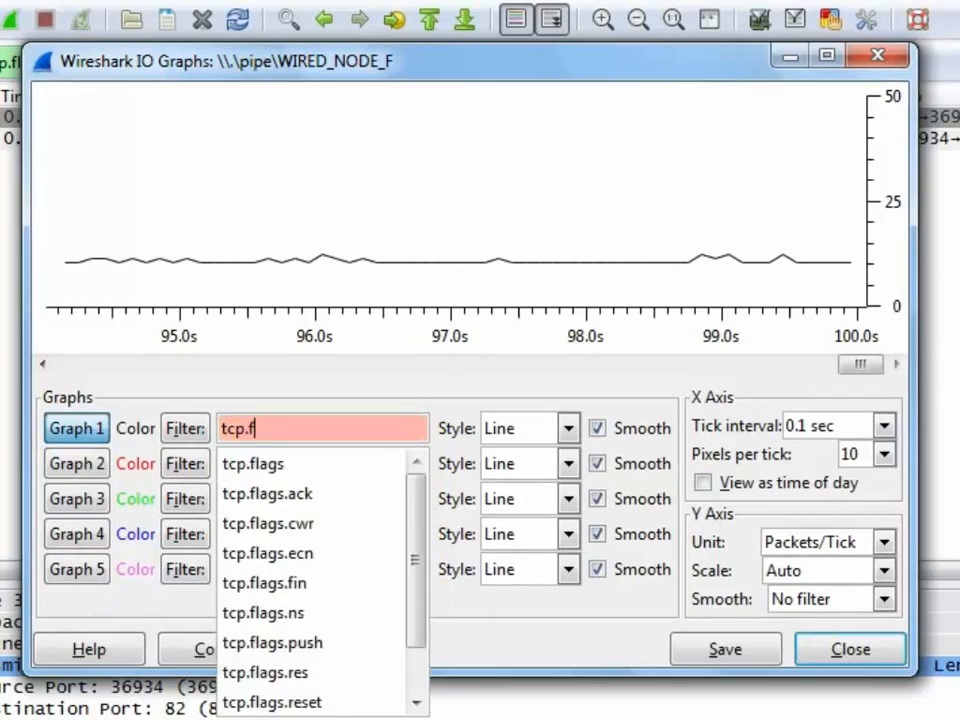
pyautogui.write('lags.syn')
pyautogui.click(331, 459)
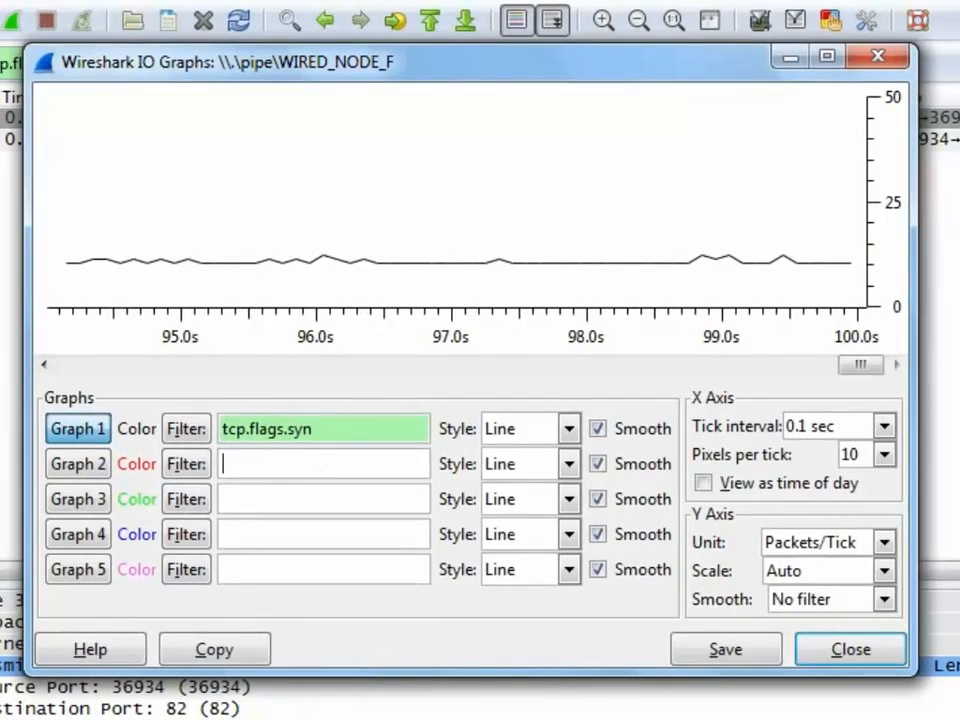
pyautogui.write('icmp')
pyautogui.click(332, 497)
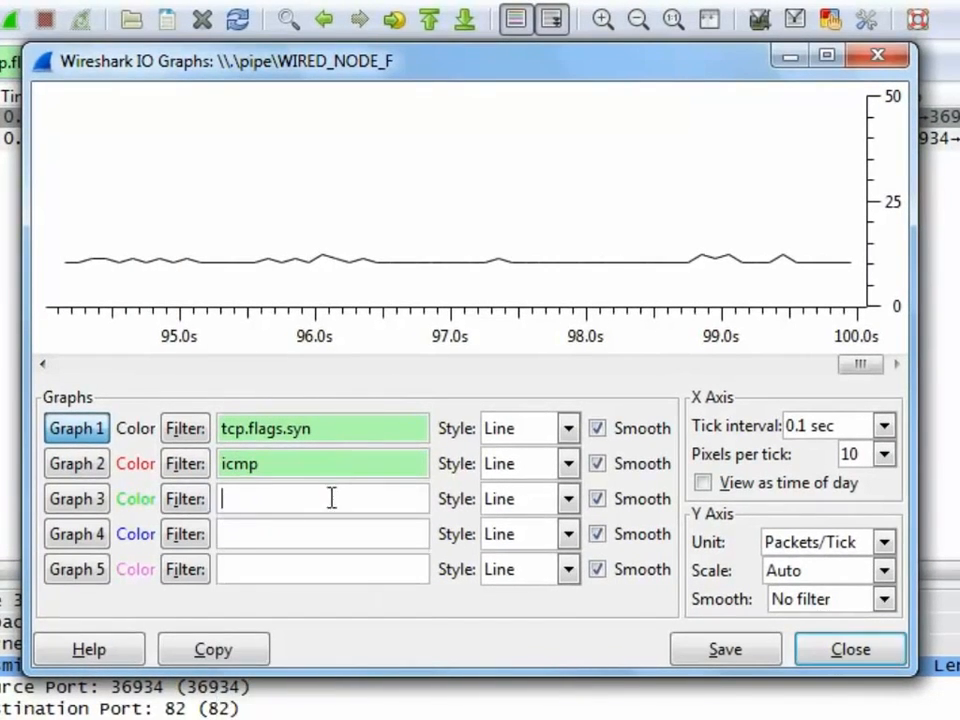
pyautogui.write('ip')
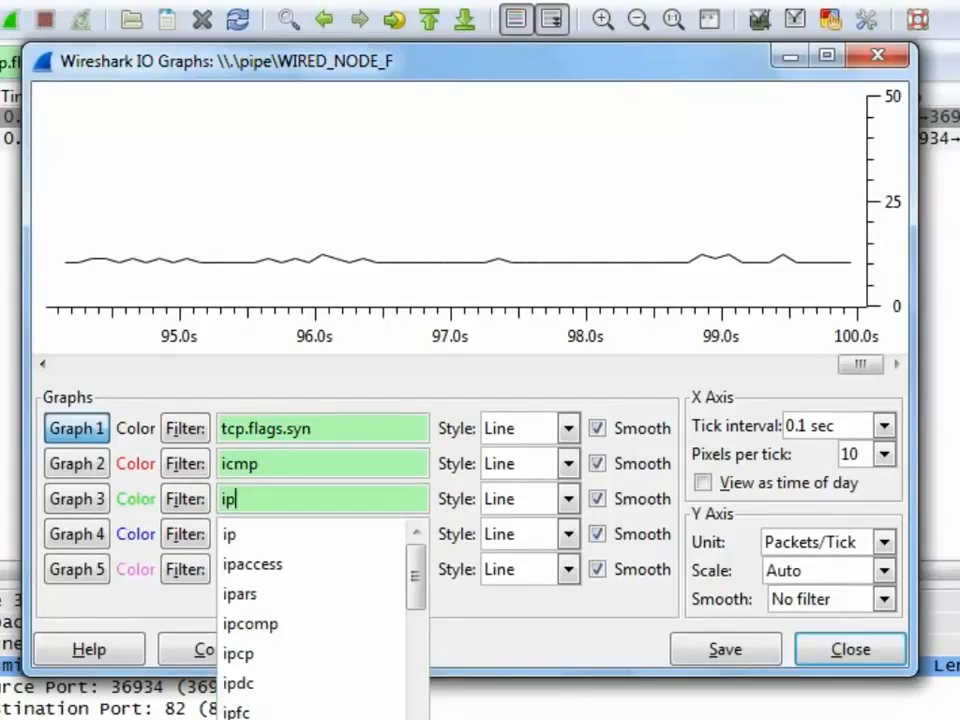
pyautogui.press('Tab')
# Step: Plot Graph 2 and Graph 3 alongside Graph 1 in the IO graph, and close the IO graph window
pyautogui.click(104, 465)
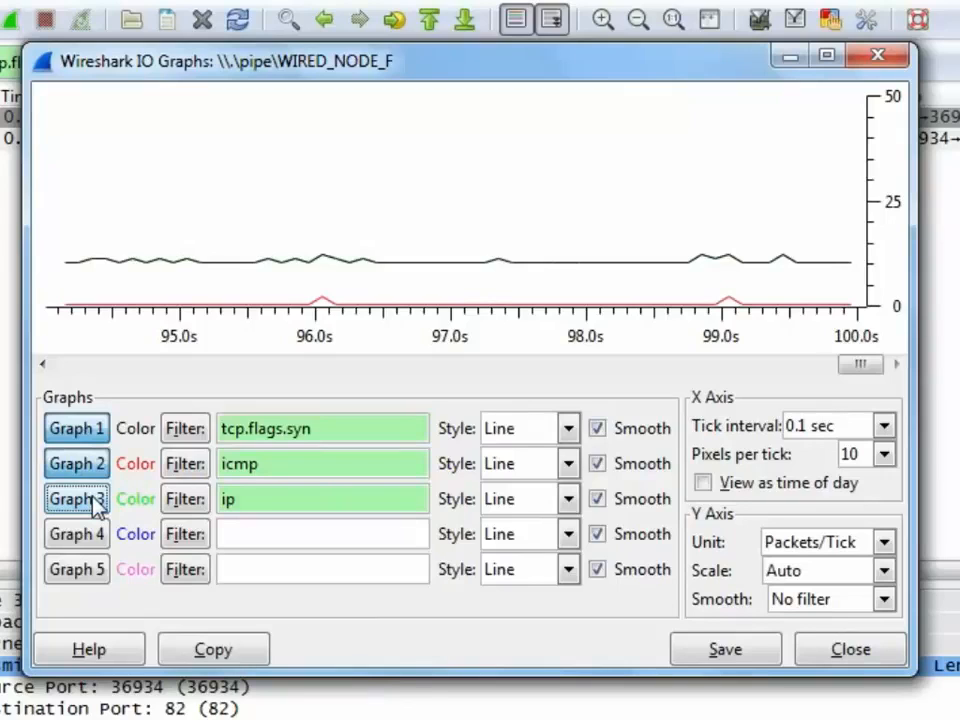
pyautogui.click(96, 500)
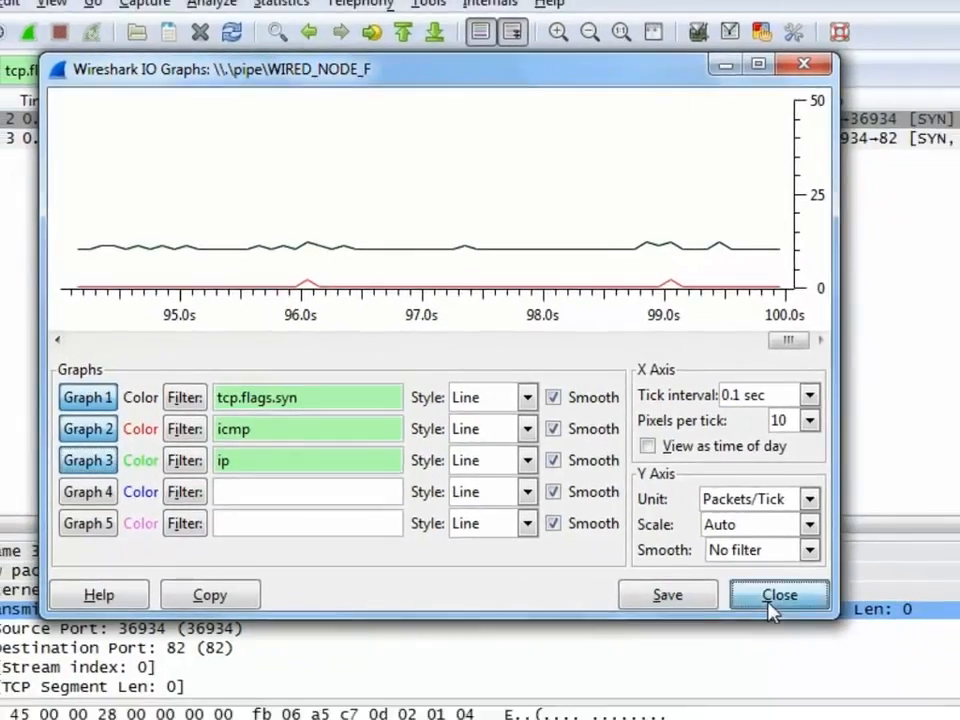
pyautogui.click(853, 652)
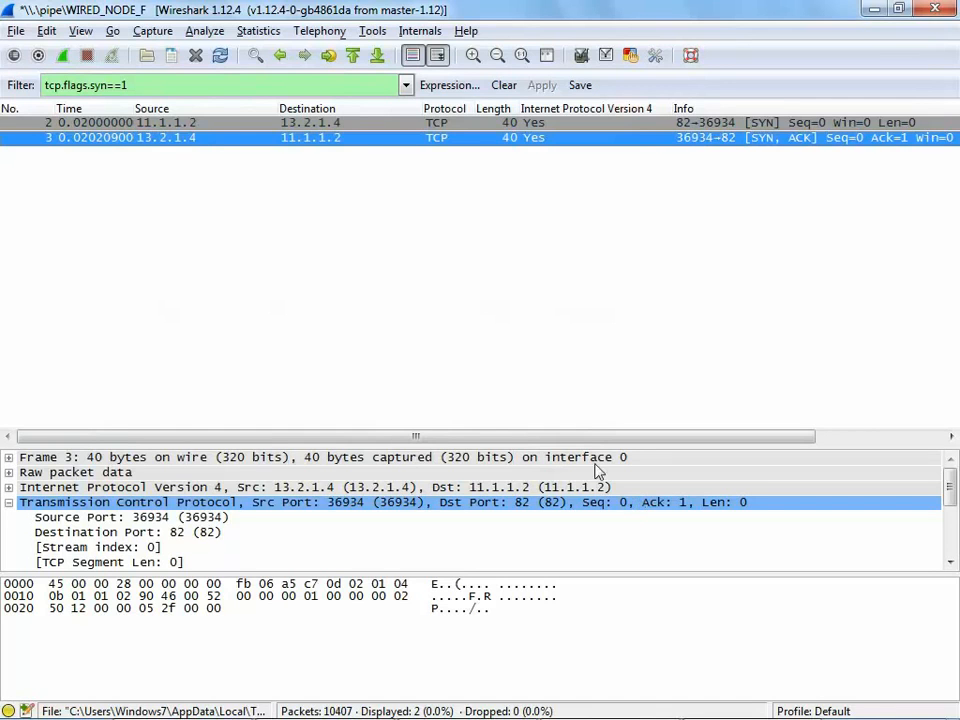
# Step: Create a flow graph of all packets with the TCP flow type and network source/destination addresses
pyautogui.click(258, 31)
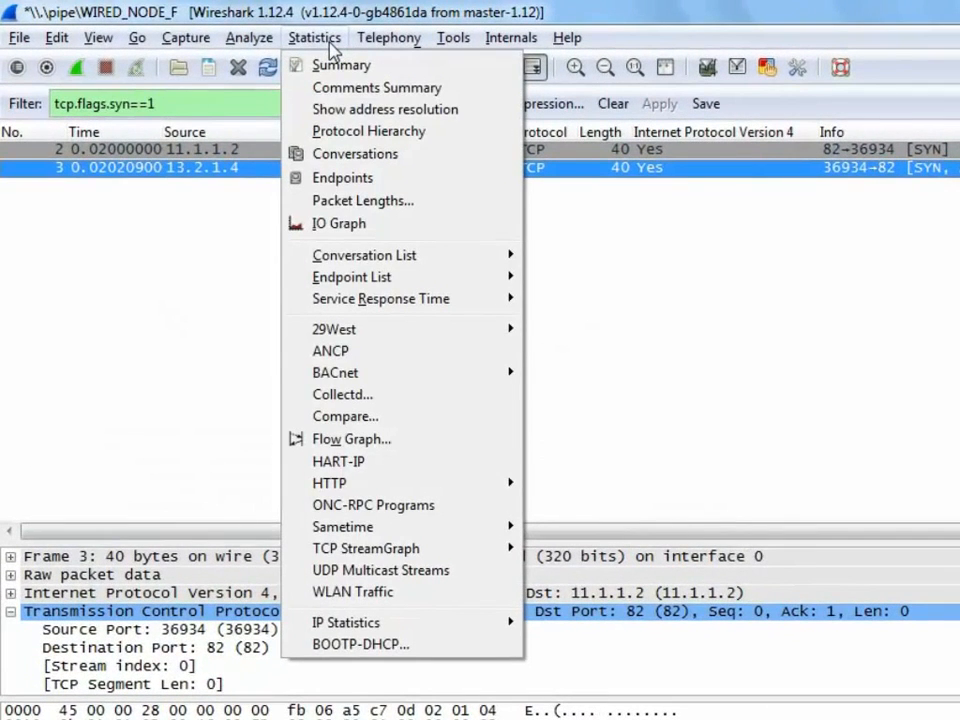
pyautogui.click(375, 440)
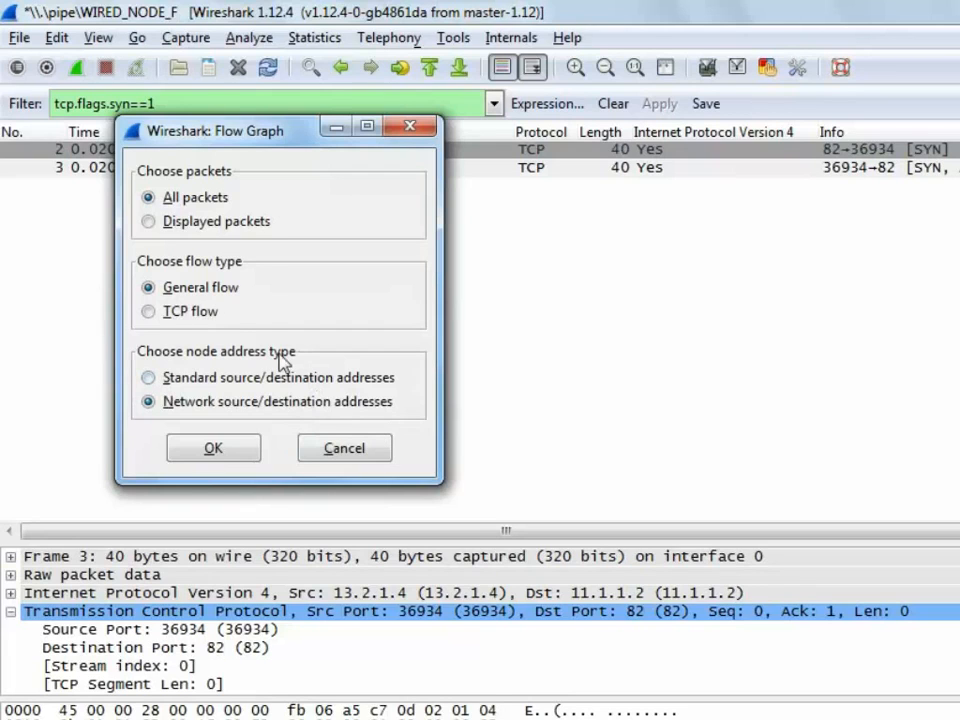
pyautogui.click(211, 318)
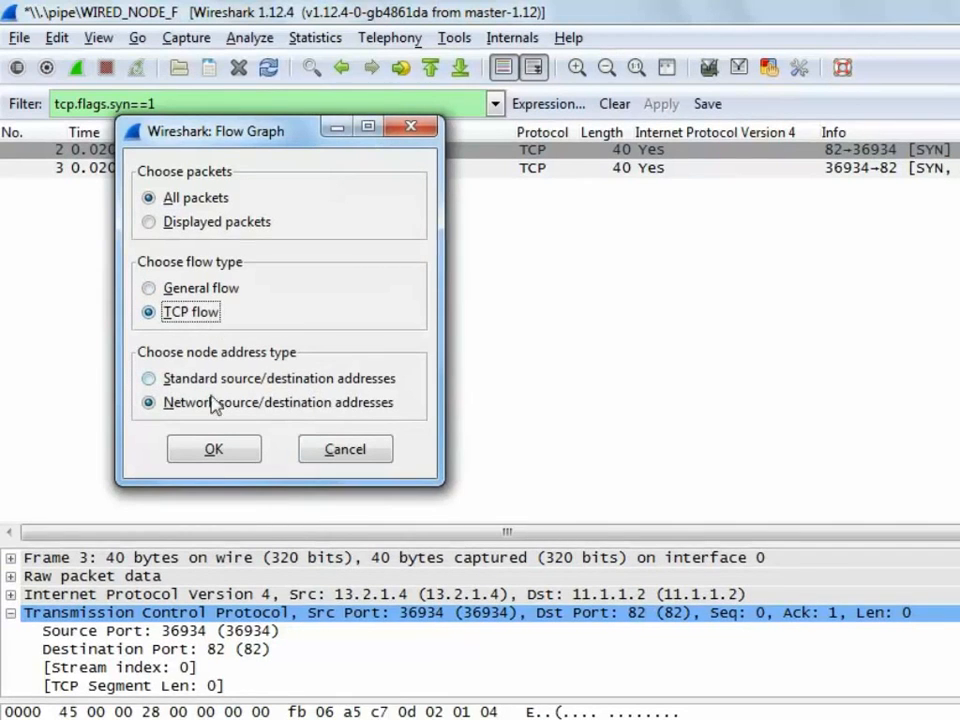
pyautogui.click(214, 450)
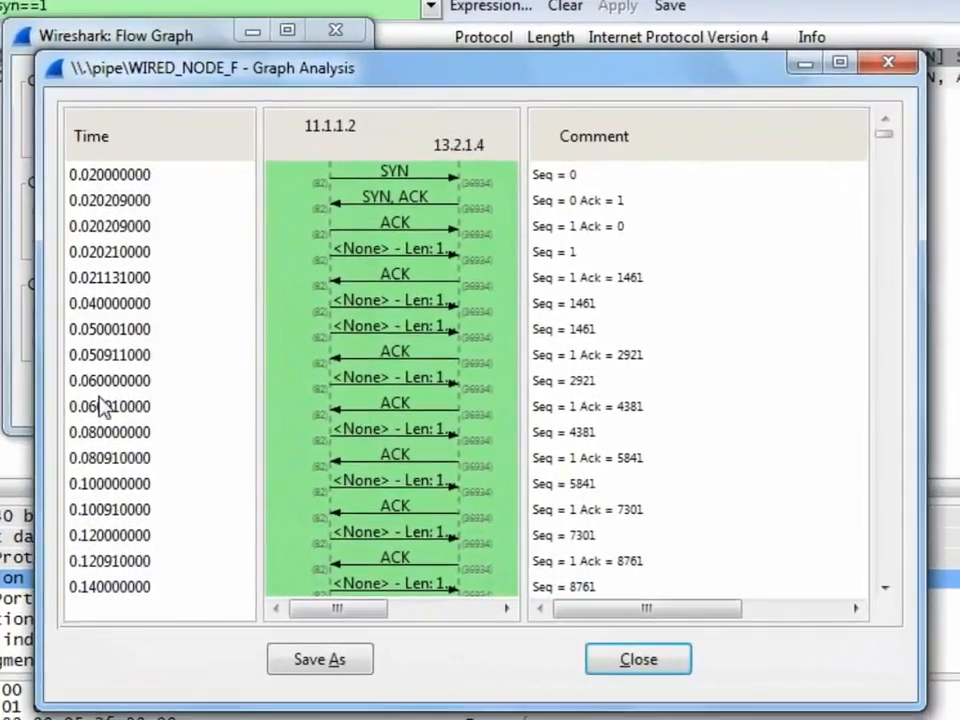